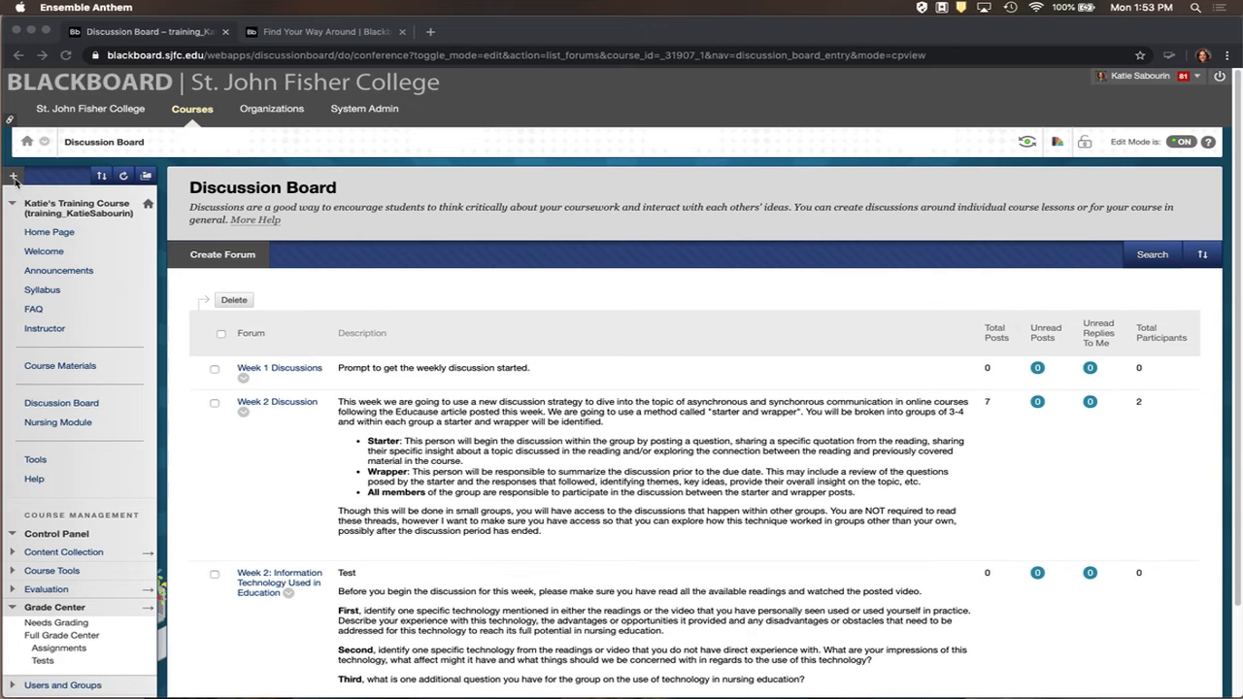
- Add a tool link named "Discussions" of type Discussion Board to the course menu and make it available to users
click(14, 179)
click(14, 179)
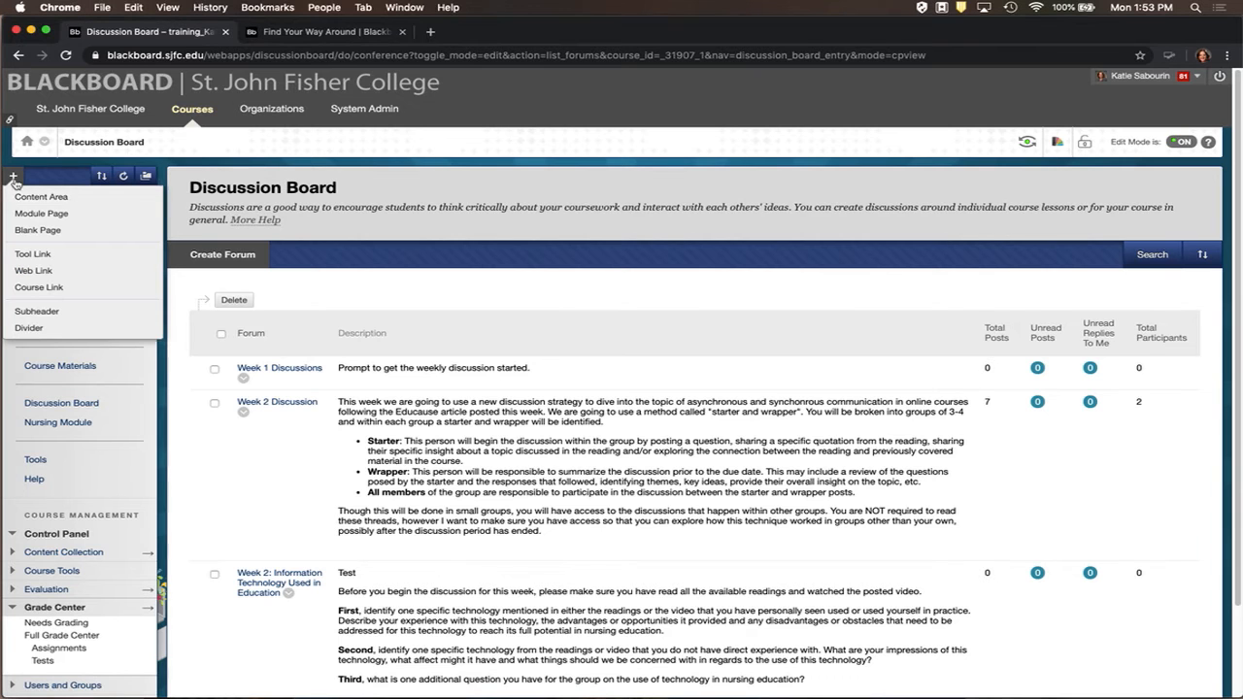
click(52, 258)
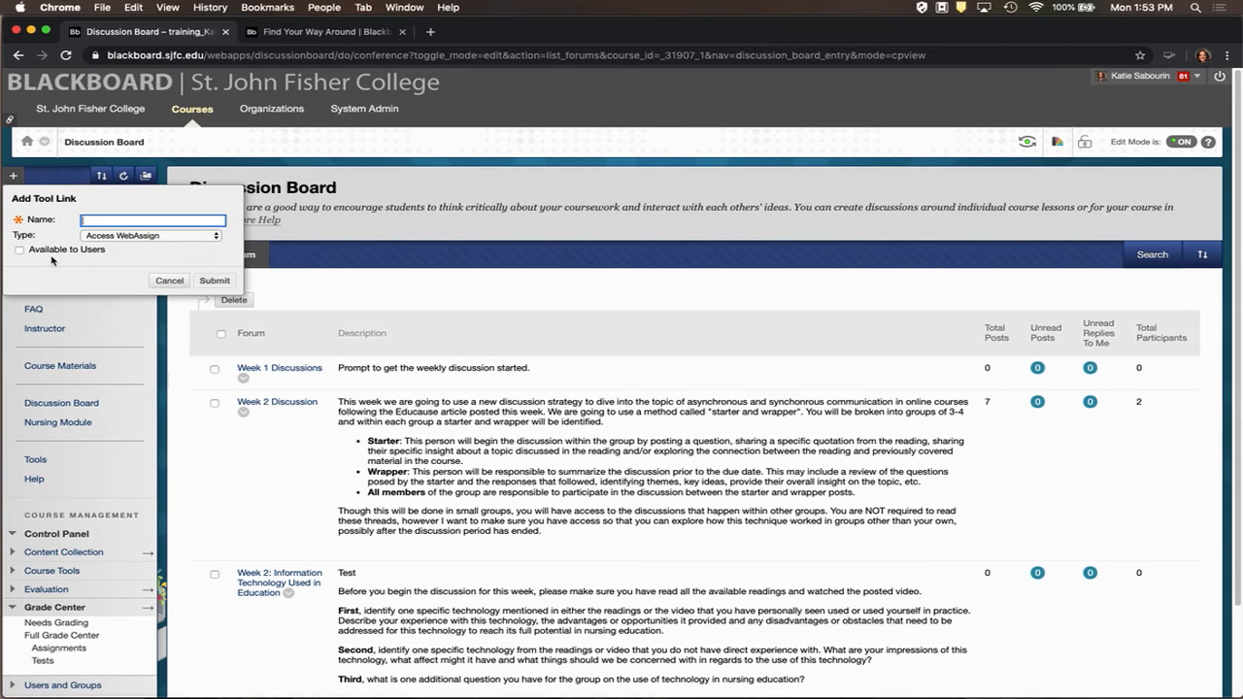
text(Discussions)
click(142, 240)
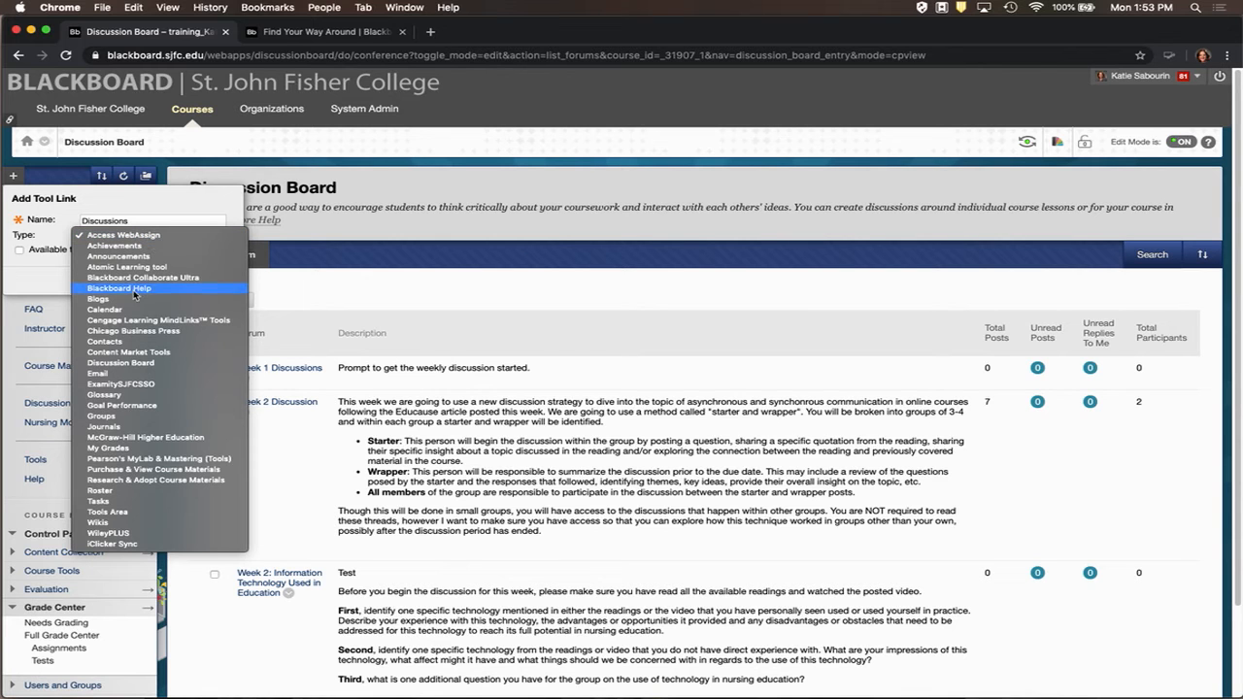
click(133, 367)
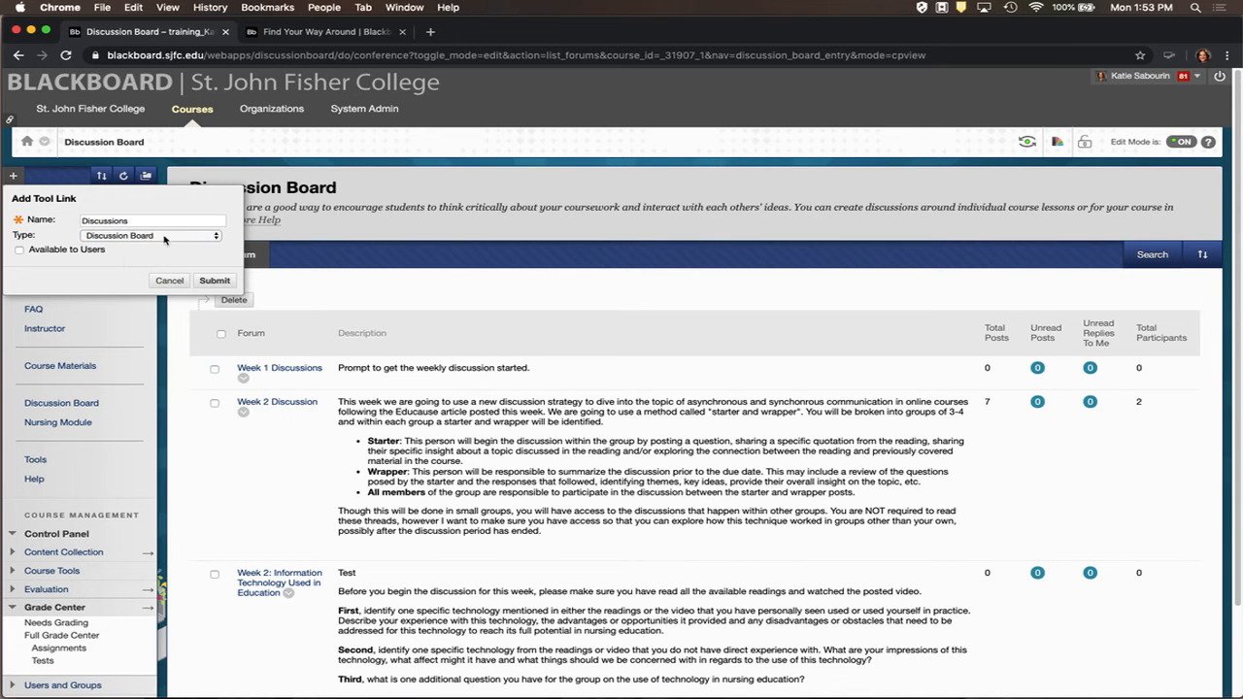
click(19, 251)
click(214, 280)
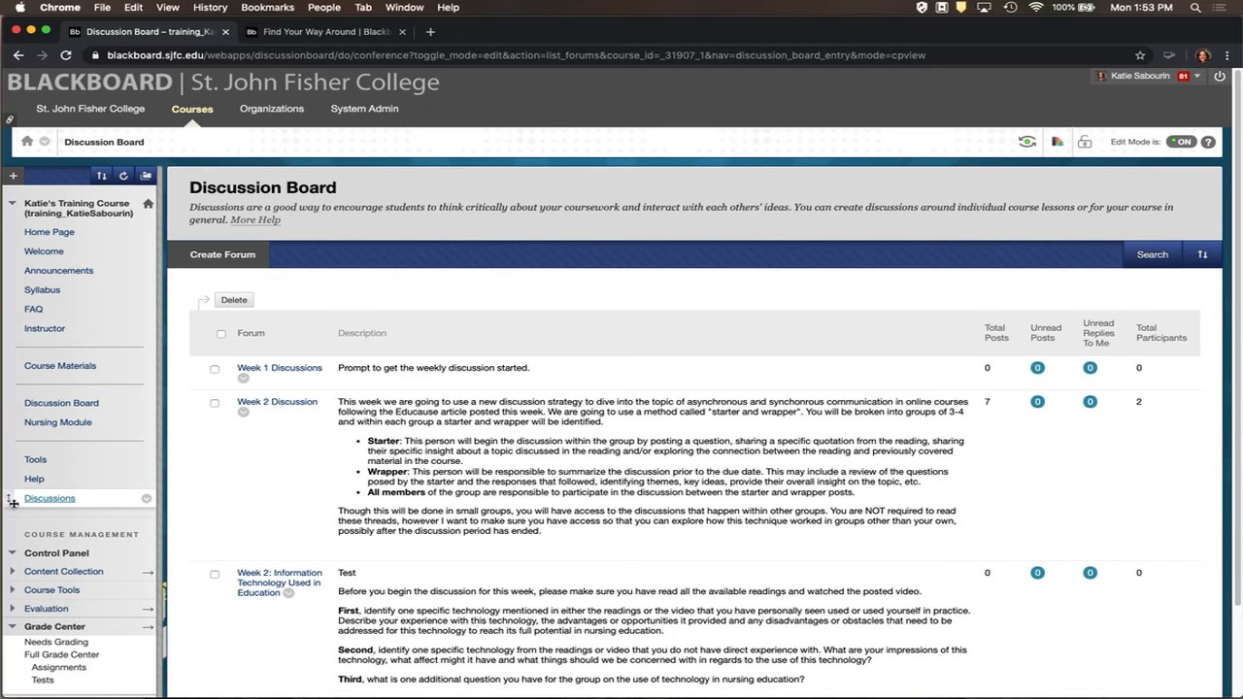
- Move the new Discussions link directly below Discussion Board in the course menu
drag(10, 501, 10, 422)
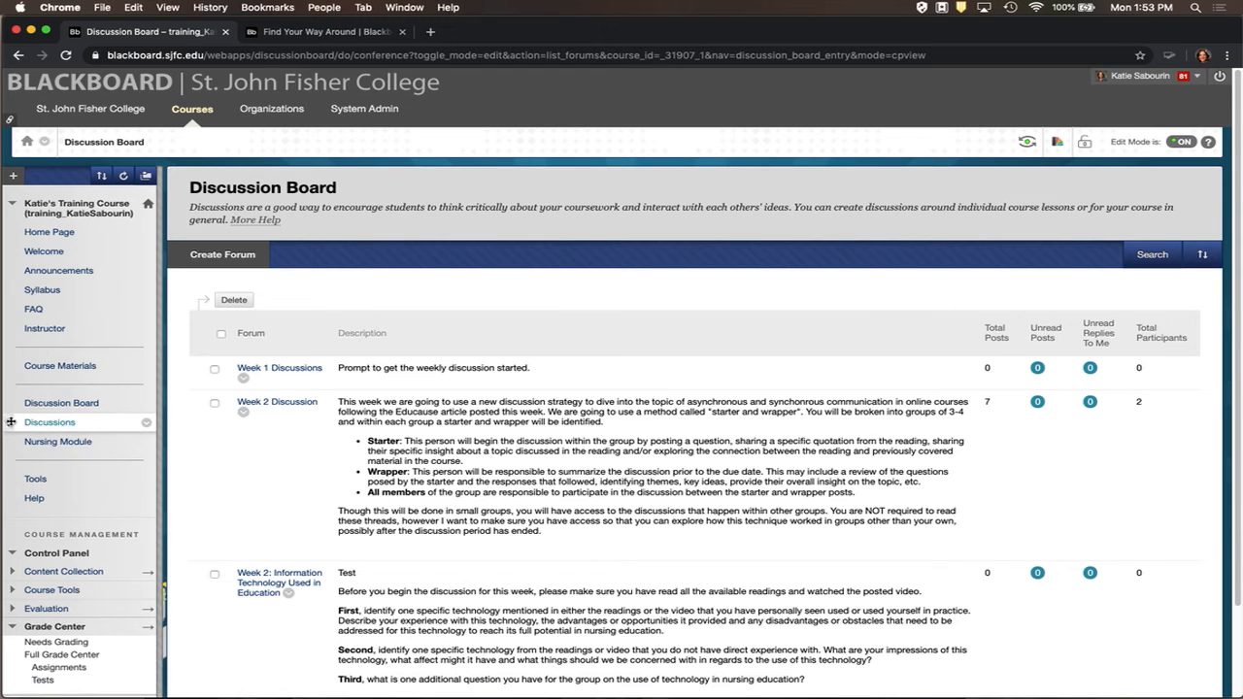
click(147, 425)
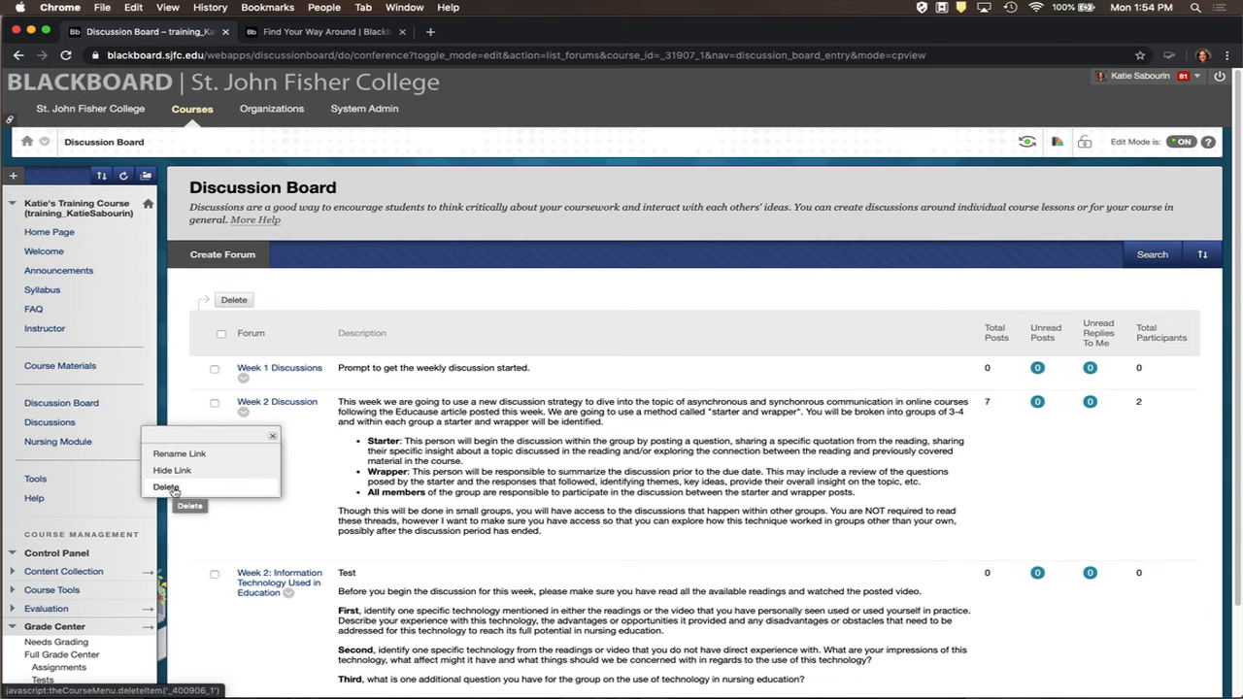
click(178, 415)
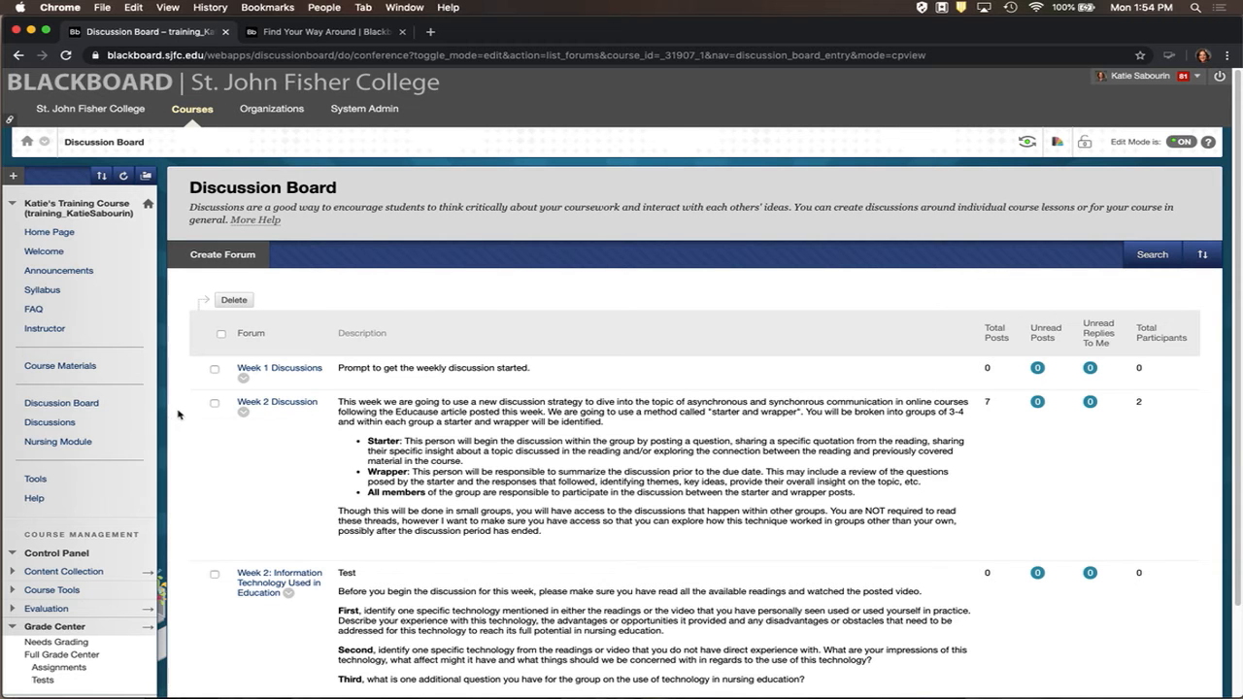
- Open the course's Discussion Board and look through the existing forums and their descriptions
click(65, 405)
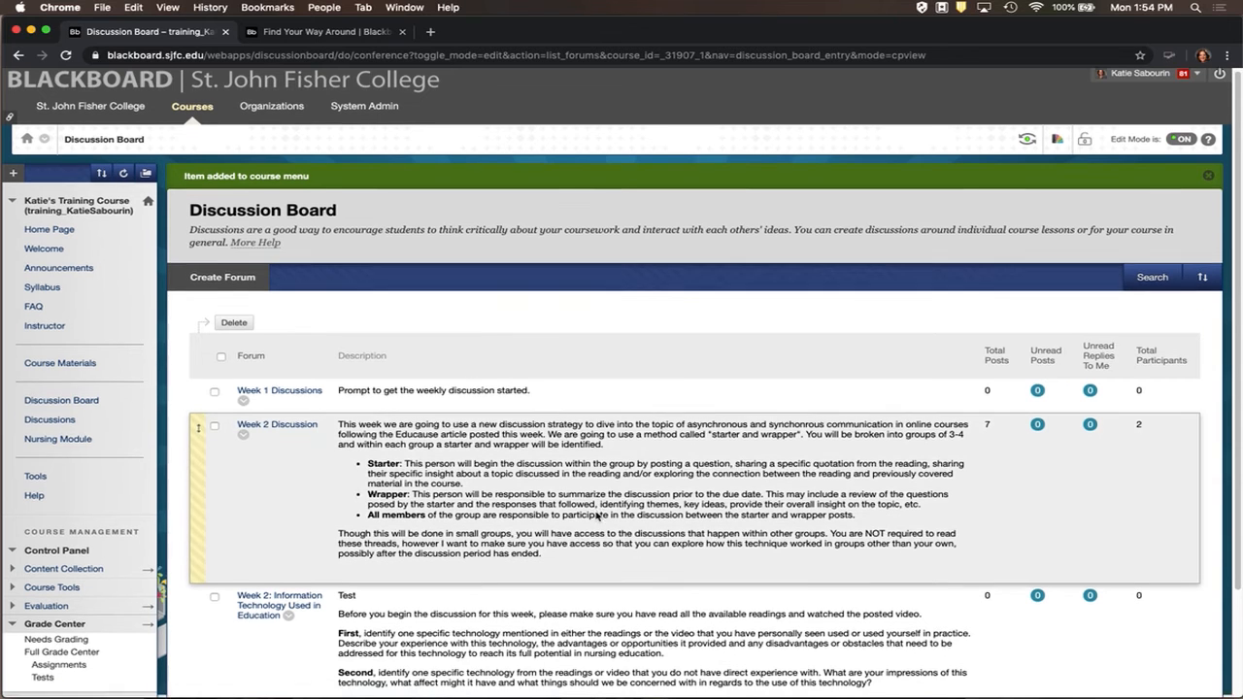
scroll(638, 496, down, 1)
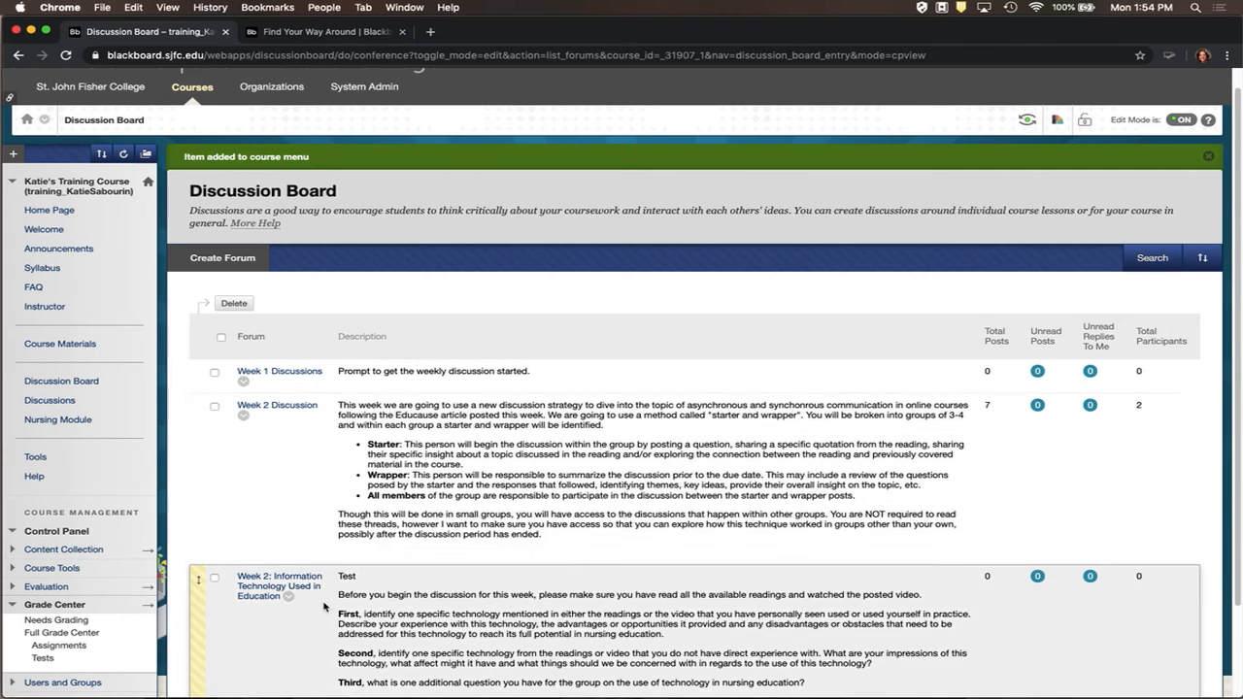
scroll(311, 544, down, 3)
scroll(325, 602, up, 3)
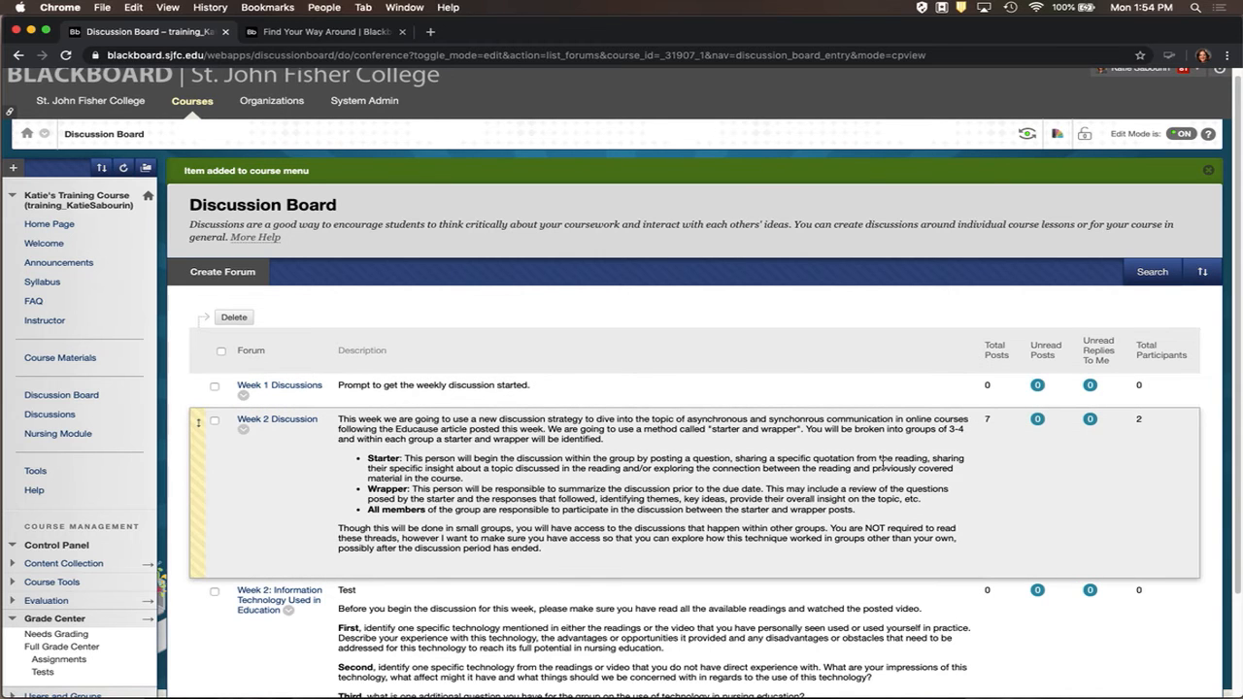
scroll(881, 466, down, 3)
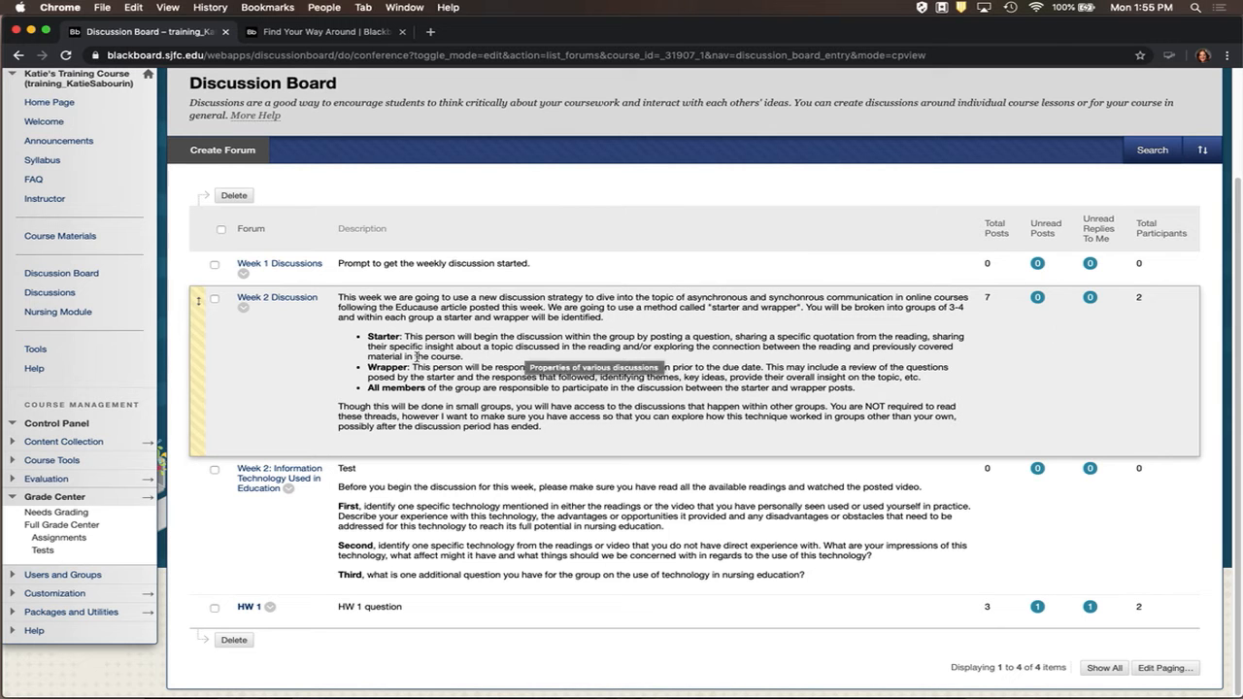
scroll(415, 360, up, 1)
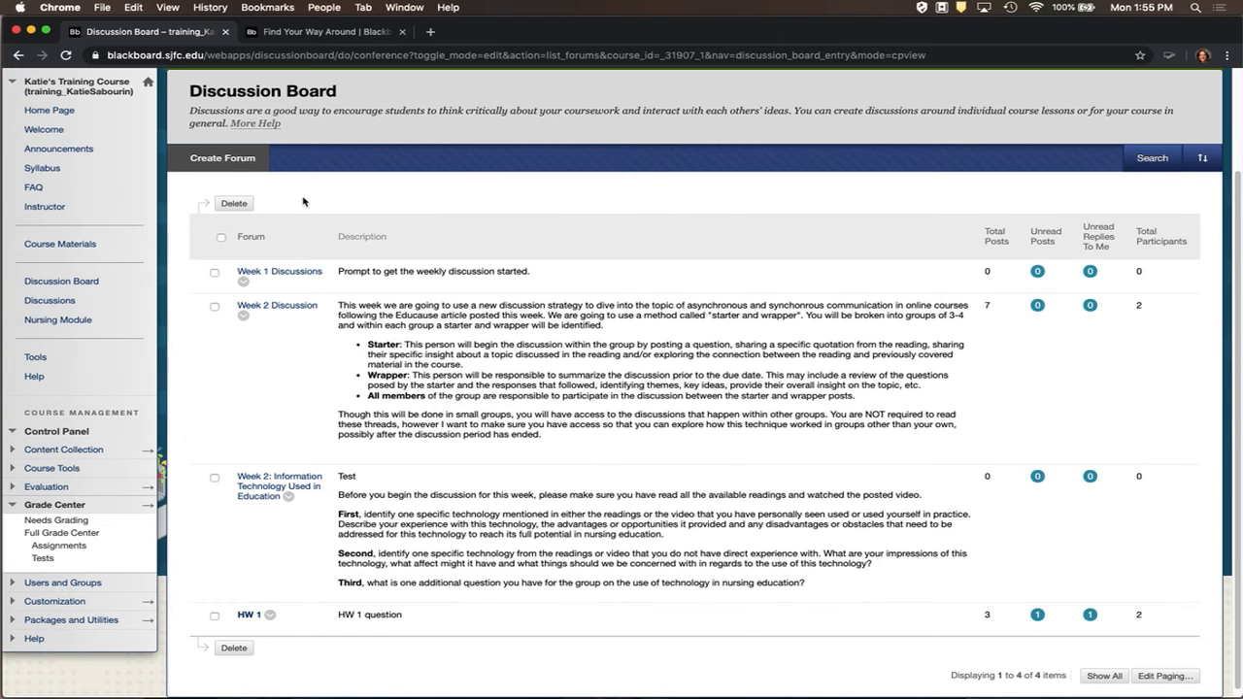
scroll(248, 194, up, 1)
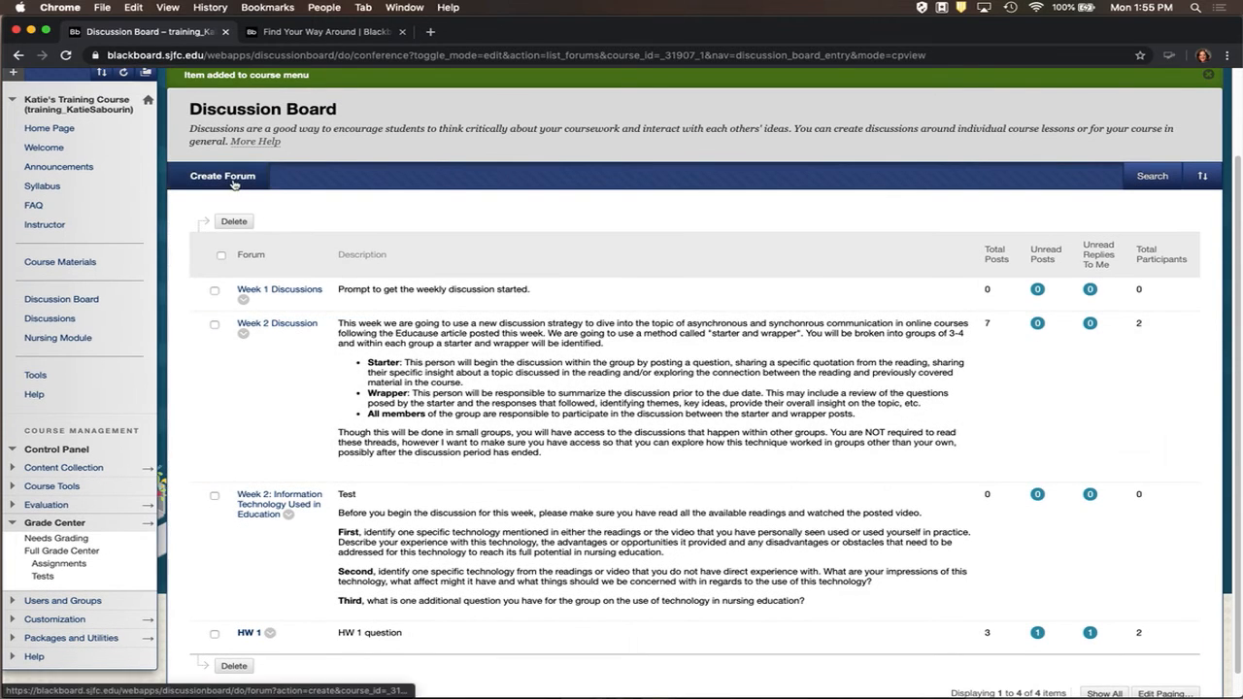
- Start a new forum on the discussion board and name it "Week 4- Case Study 9"
click(233, 184)
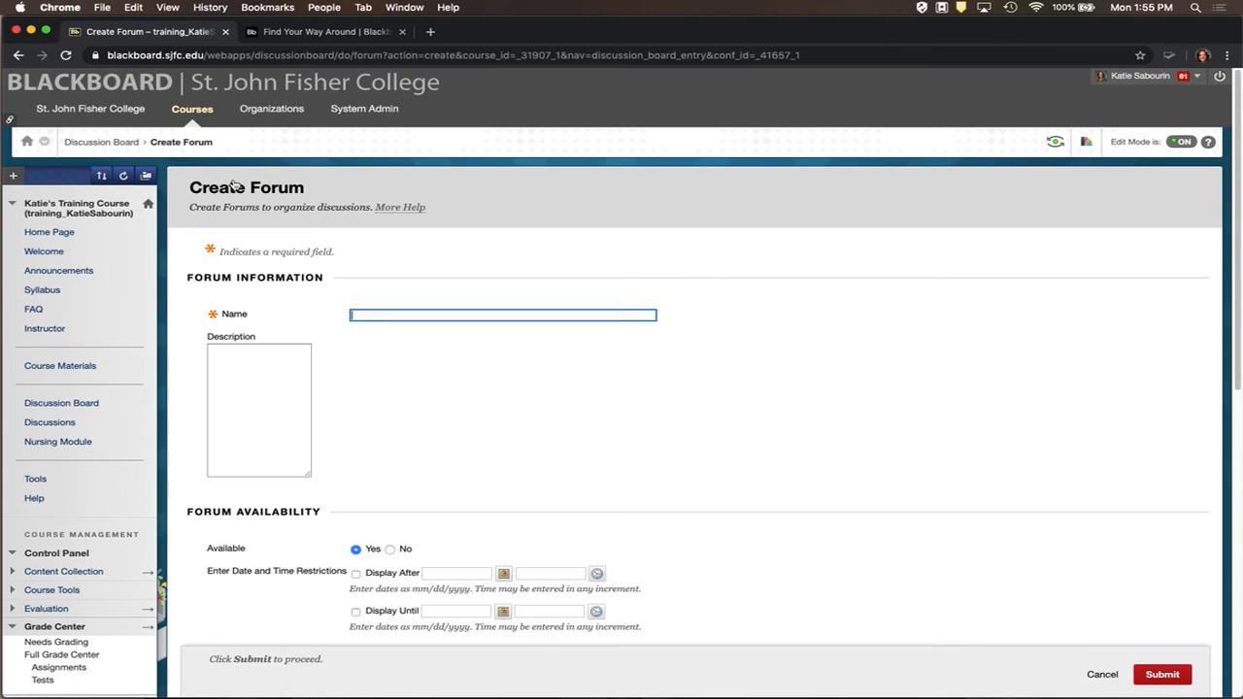
click(357, 315)
text(Week)
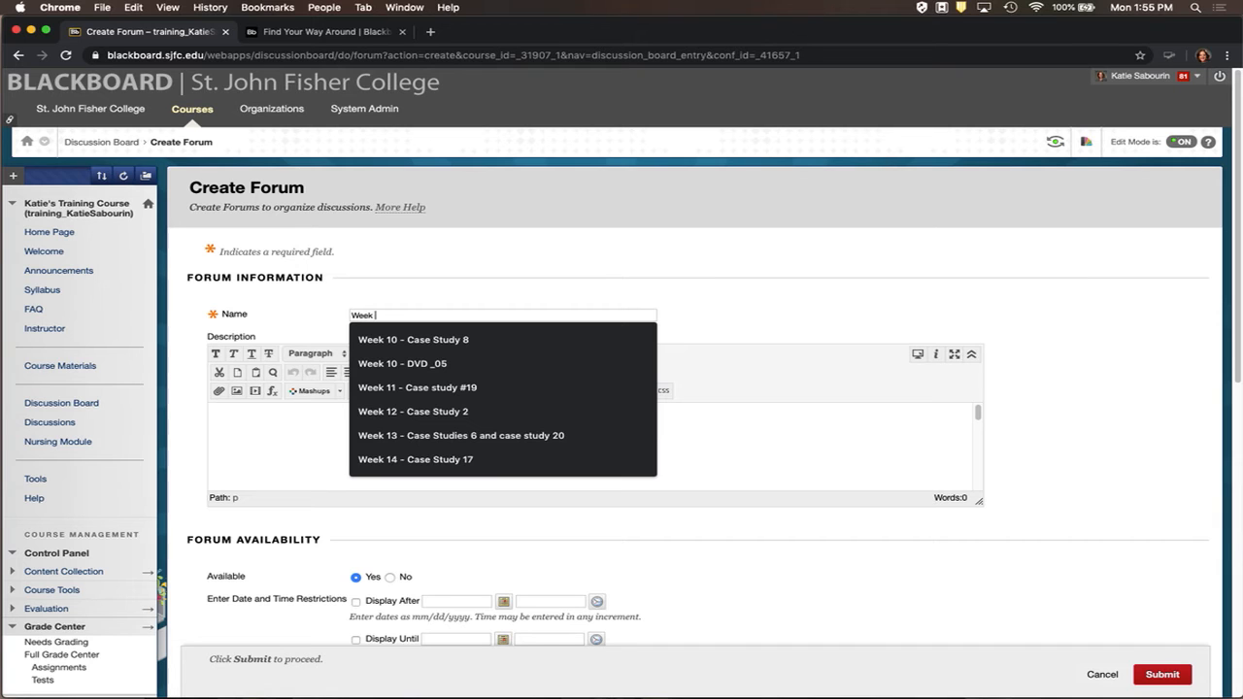
text( 4- Case Study 9)
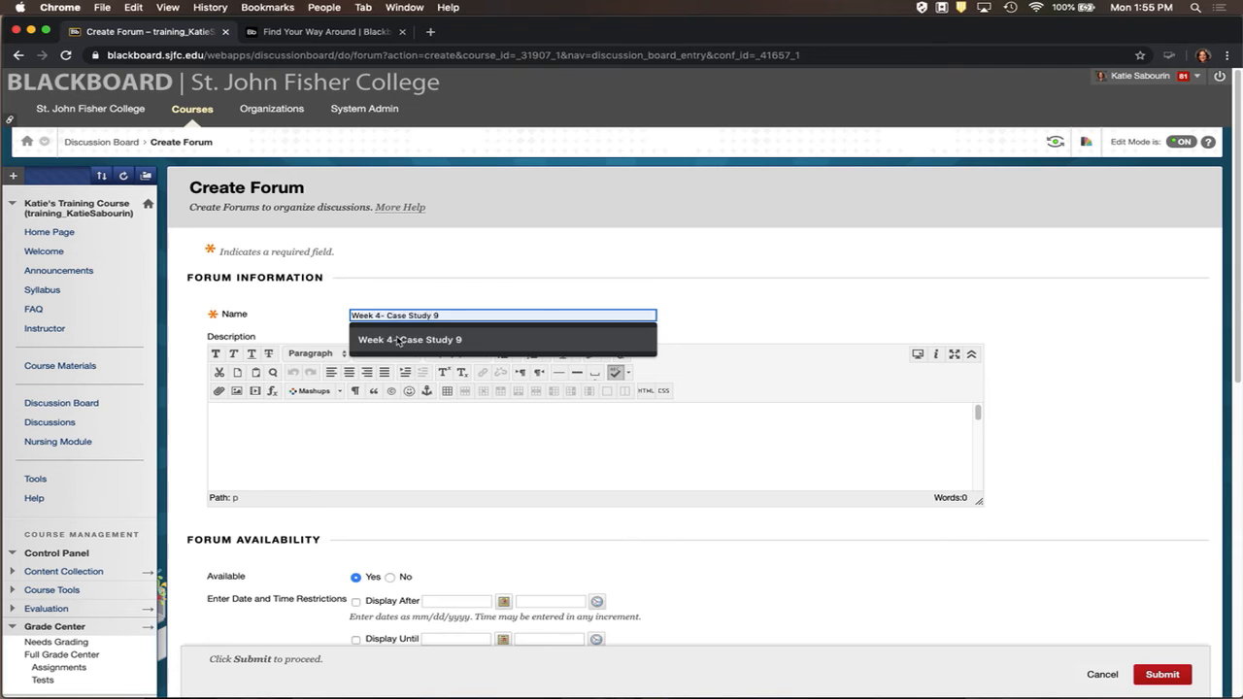
click(388, 340)
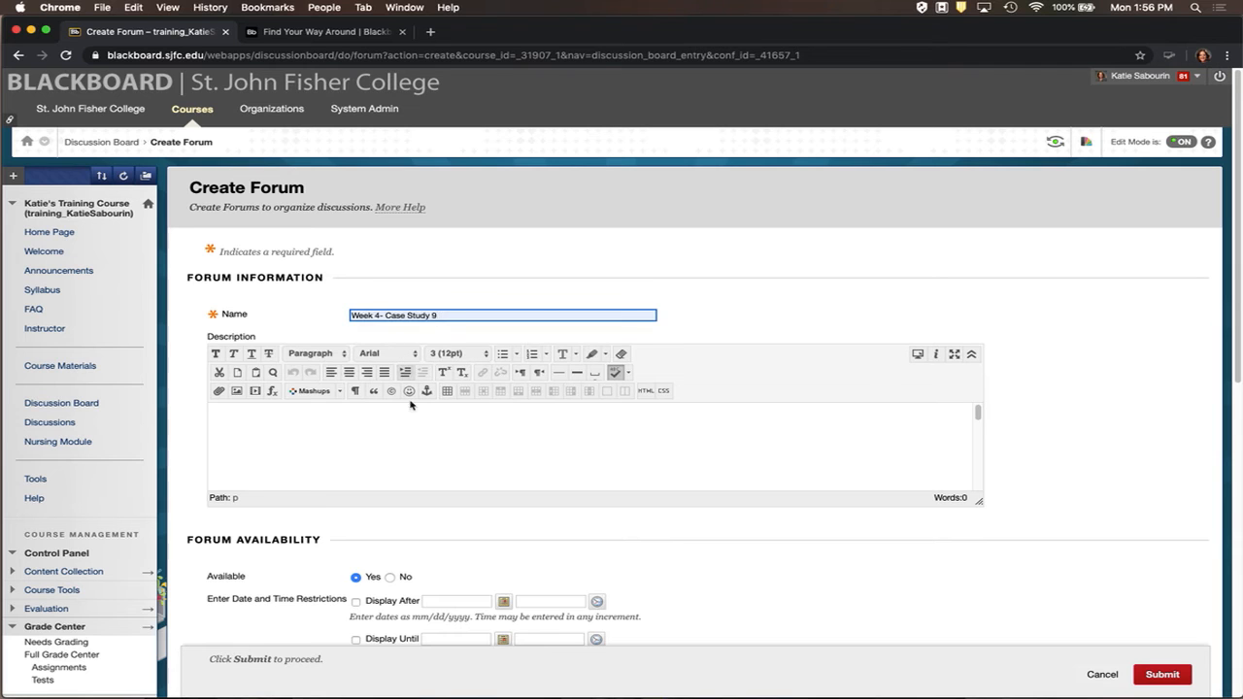
- Write the forum description "Please read case study 9 and respond to the following questions." followed by separate lines numbered 1., 2. and 3
click(339, 445)
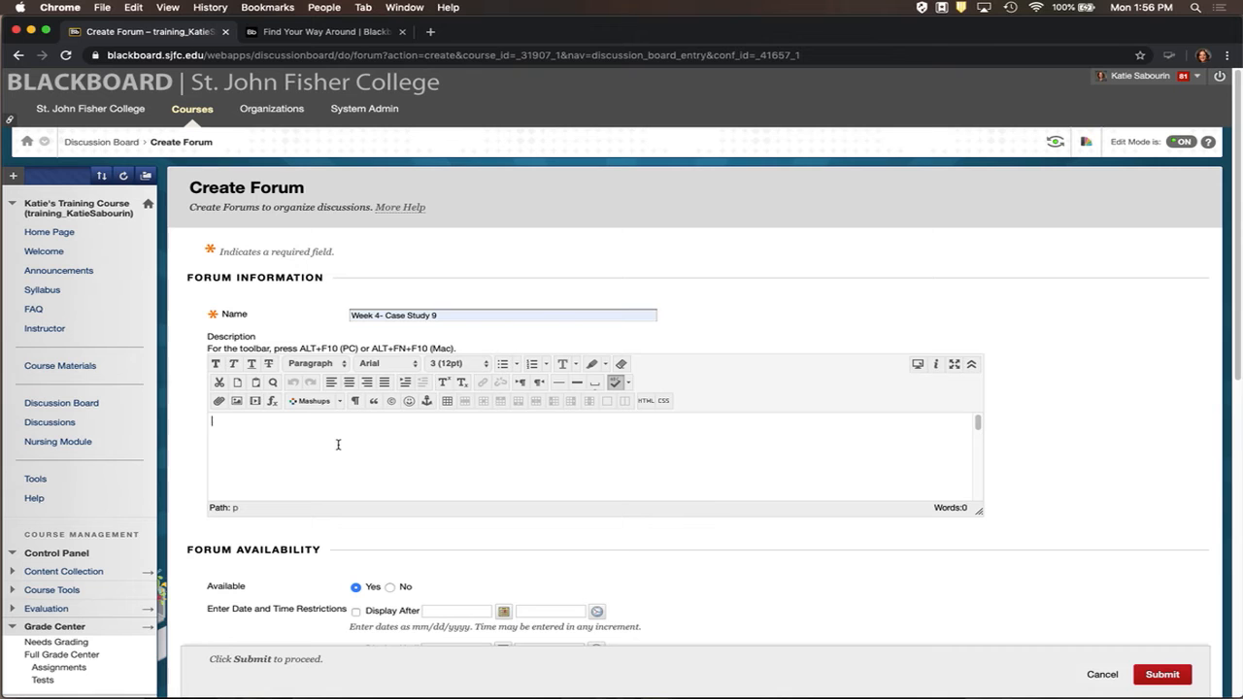
text(pl)
key(BackSpace)
key(BackSpace)
text(Please )
text(read )
text(case study )
text(9, )
text(and respond to the )
text(following )
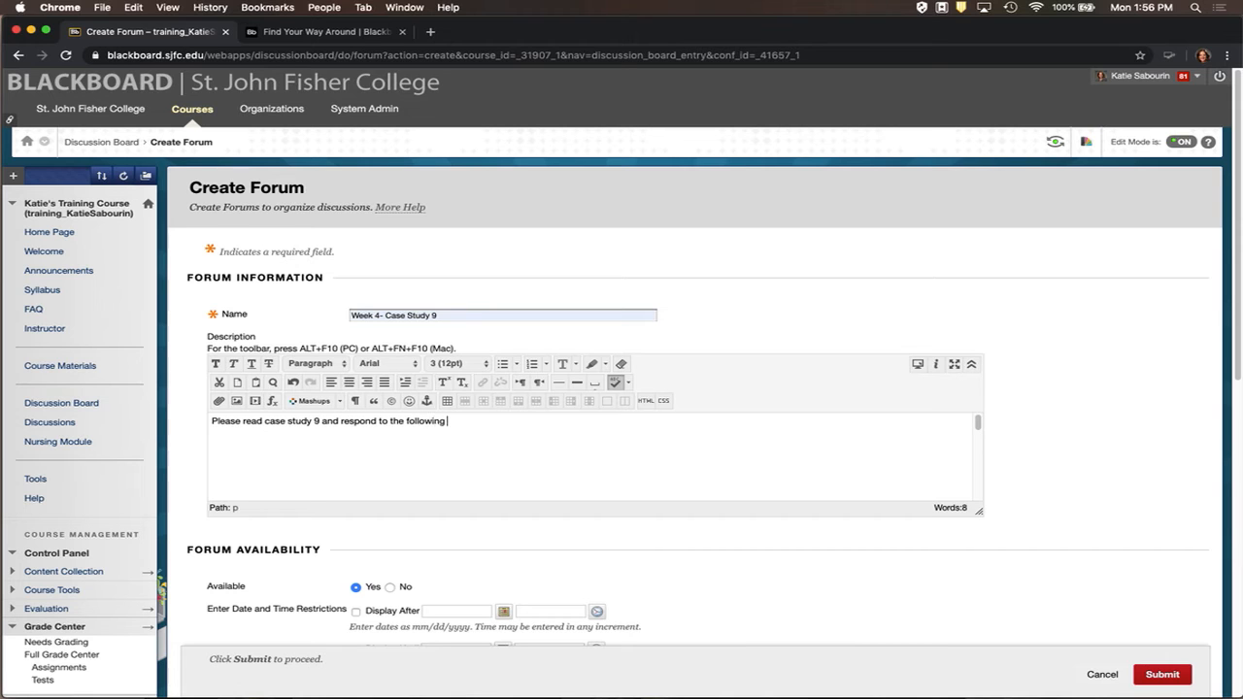
text(questions.)
key(Return)
text(1. 2. 3.)
key(Return)
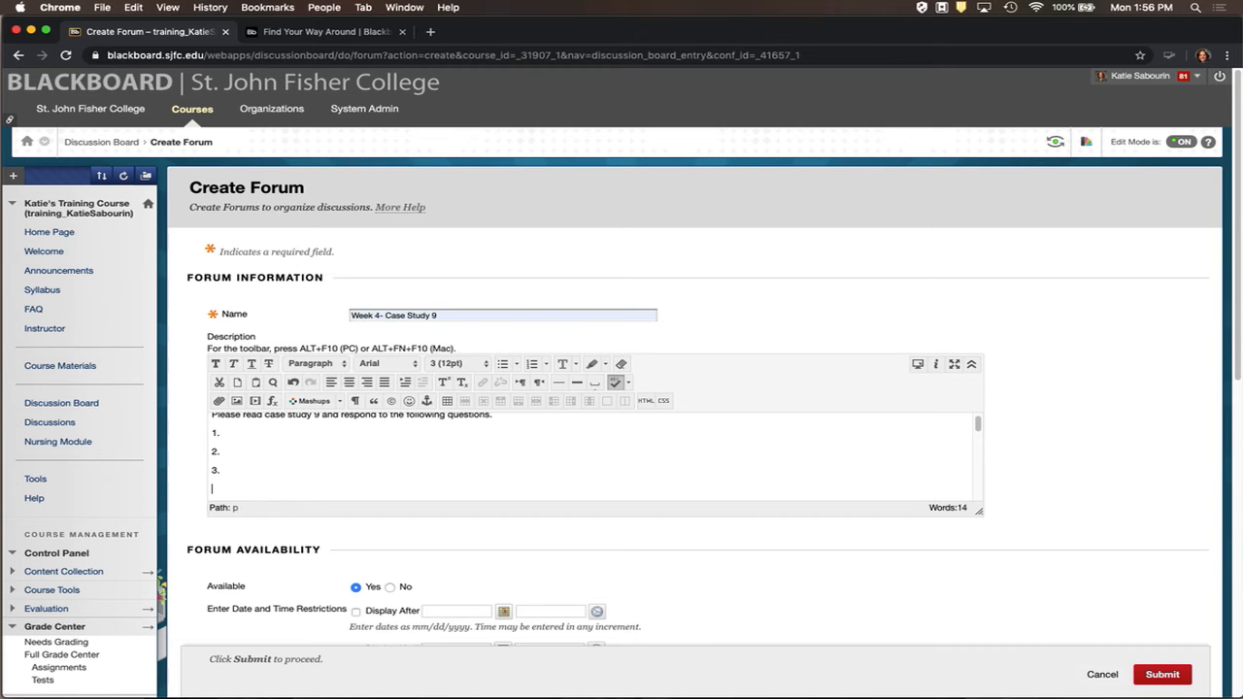
- End the forum description with the line "Read and reply to at least 2 of classmates by xyz."
text(Read and reply to at least 2 )
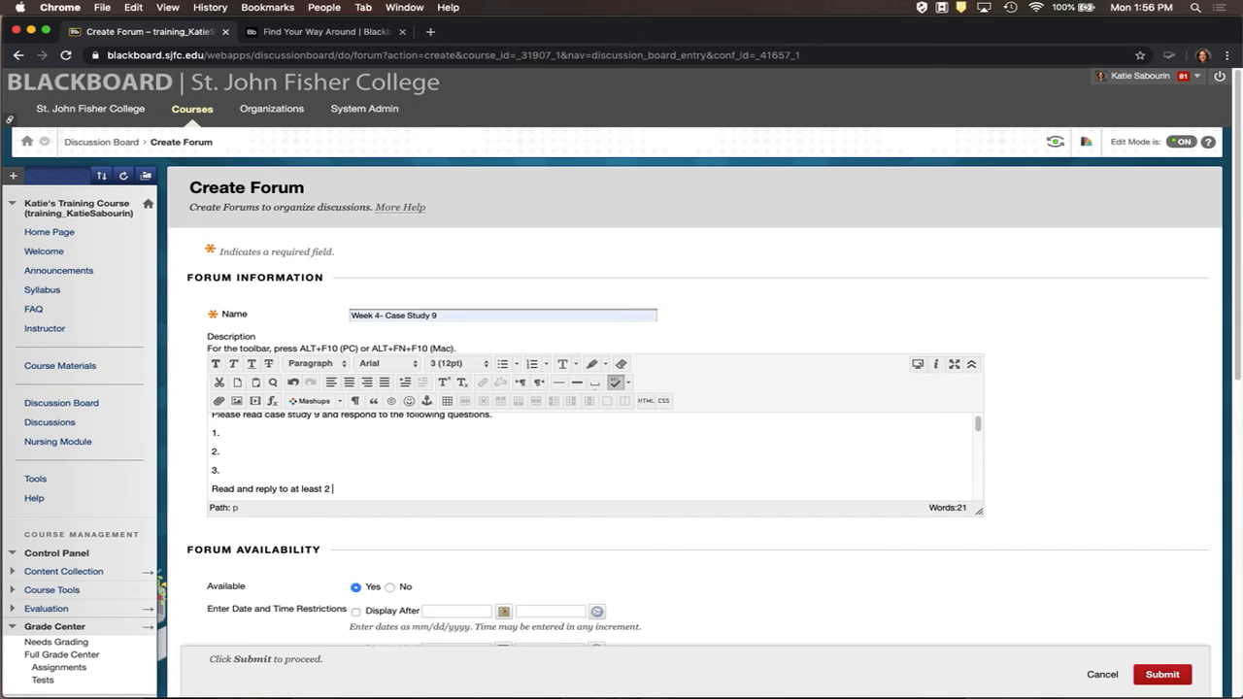
text(of classmates,)
key(BackSpace)
key(BackSpace)
text(by xyz.)
scroll(390, 466, up, 1)
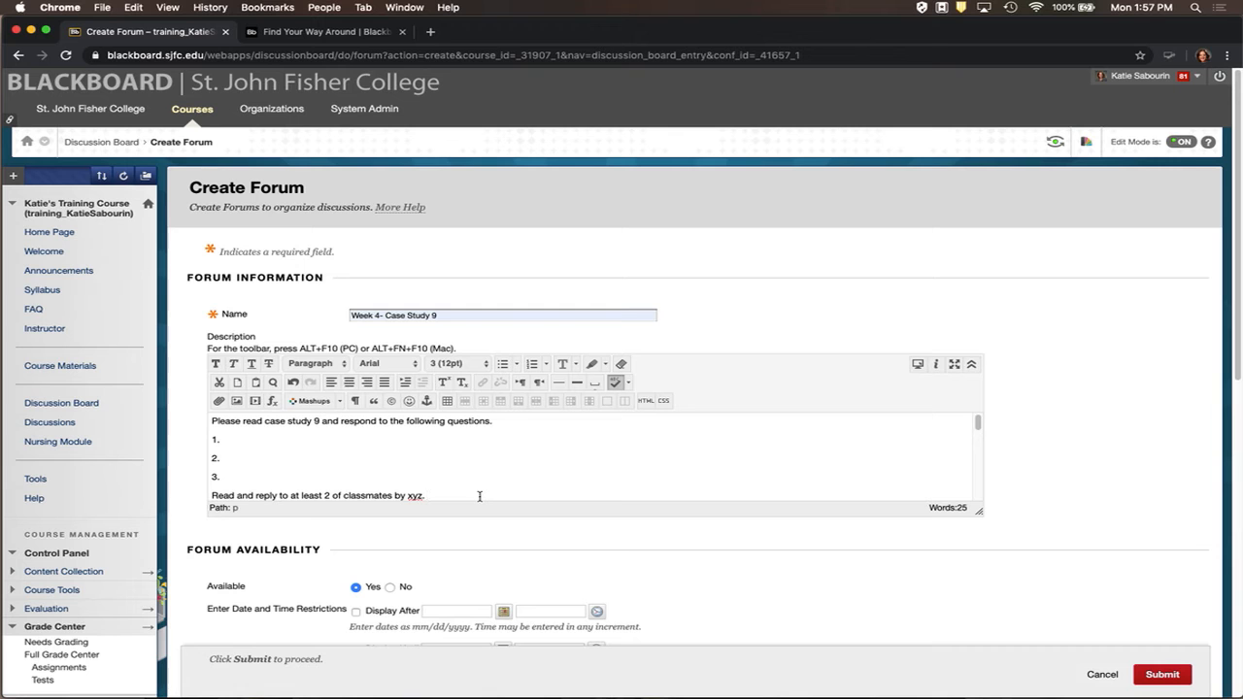
scroll(482, 497, down, 3)
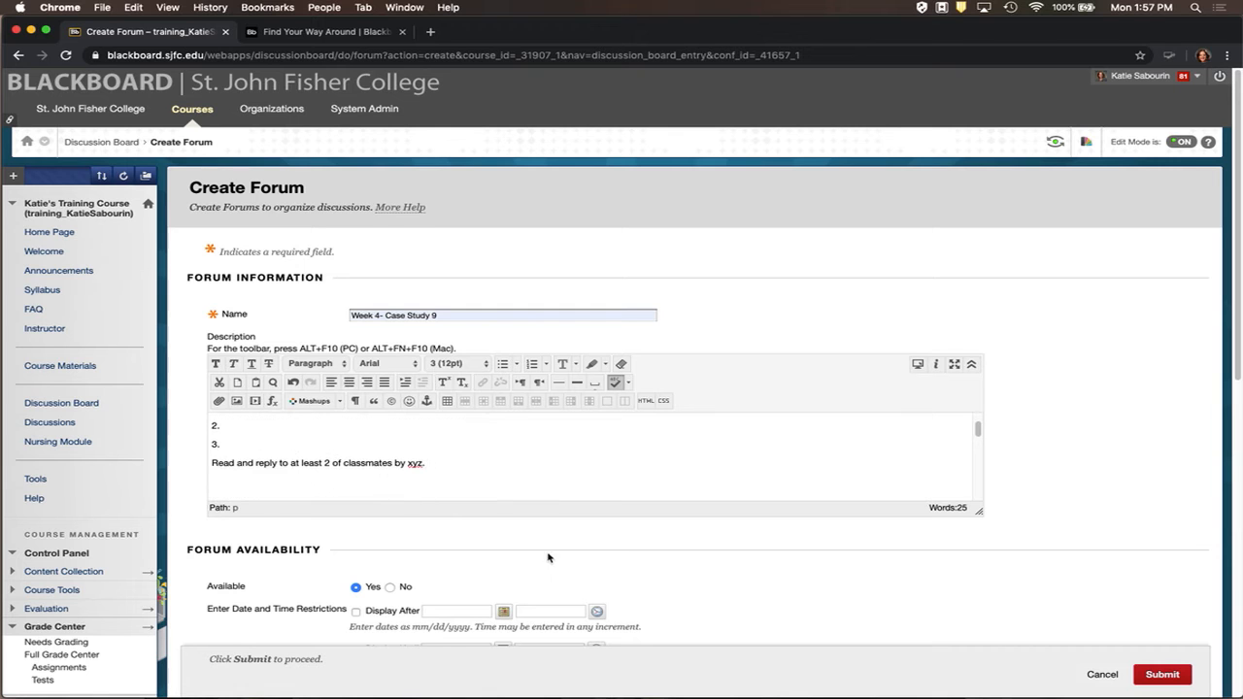
- Set the forum's thread viewing so participants must create a thread in order to view other threads
scroll(556, 558, down, 2)
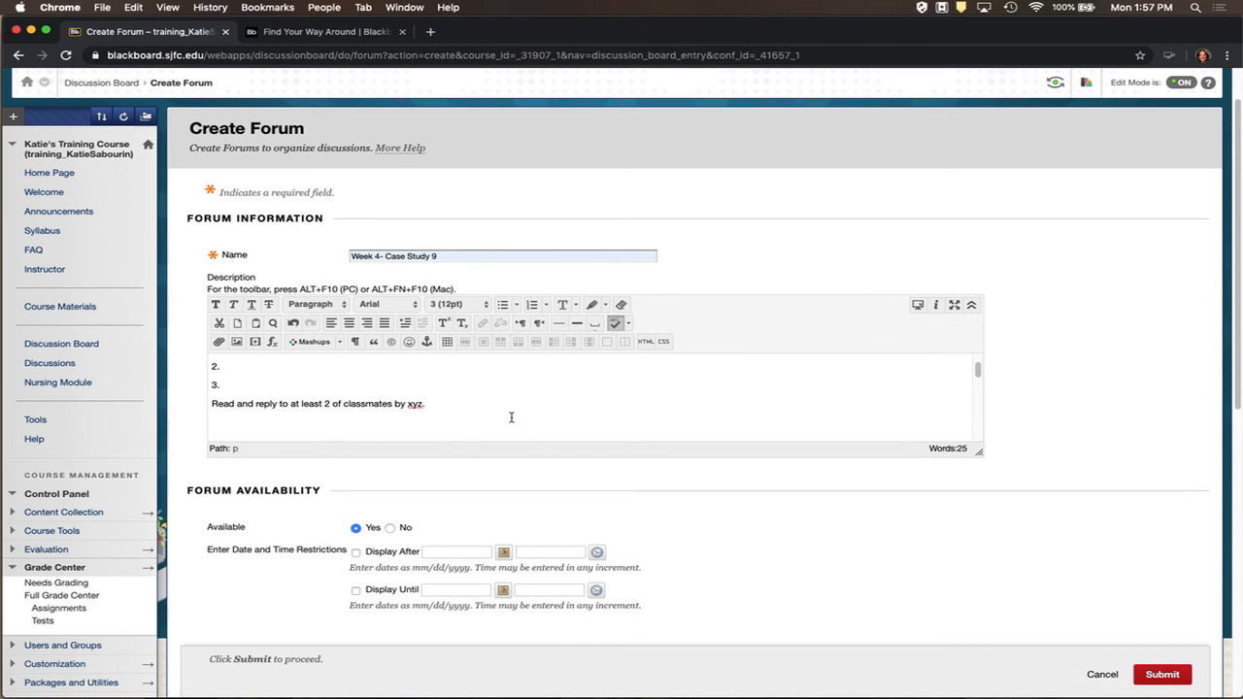
scroll(626, 489, down, 5)
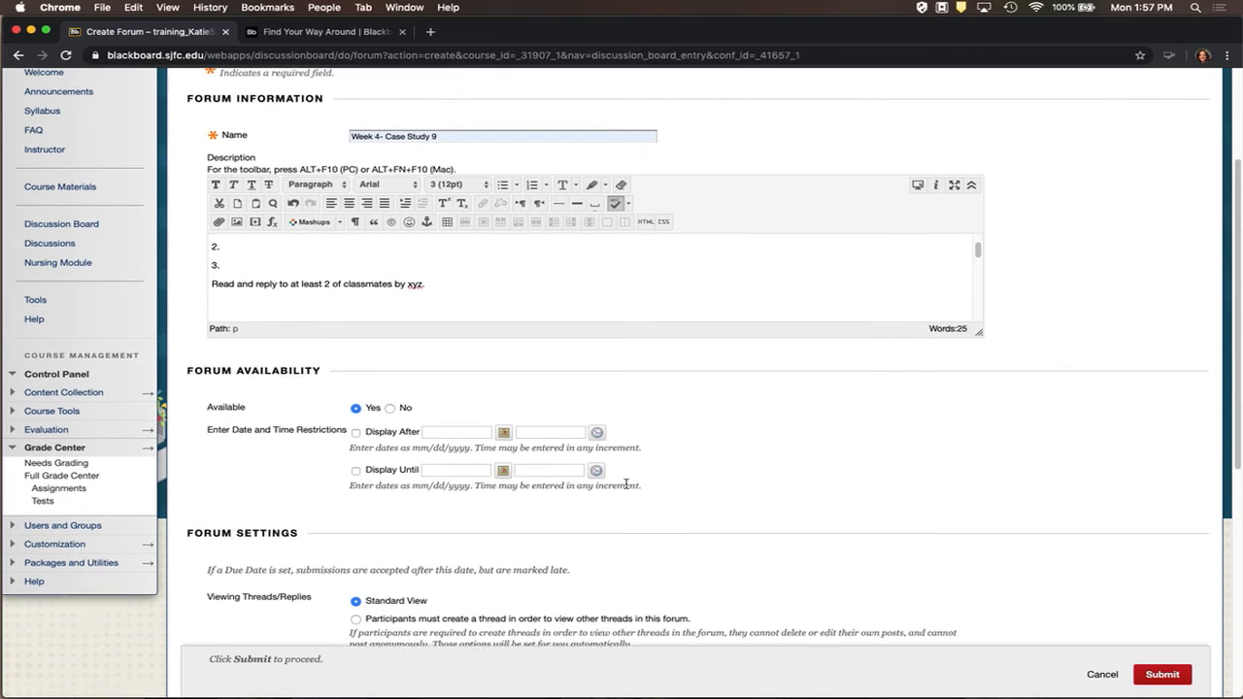
scroll(626, 489, down, 1)
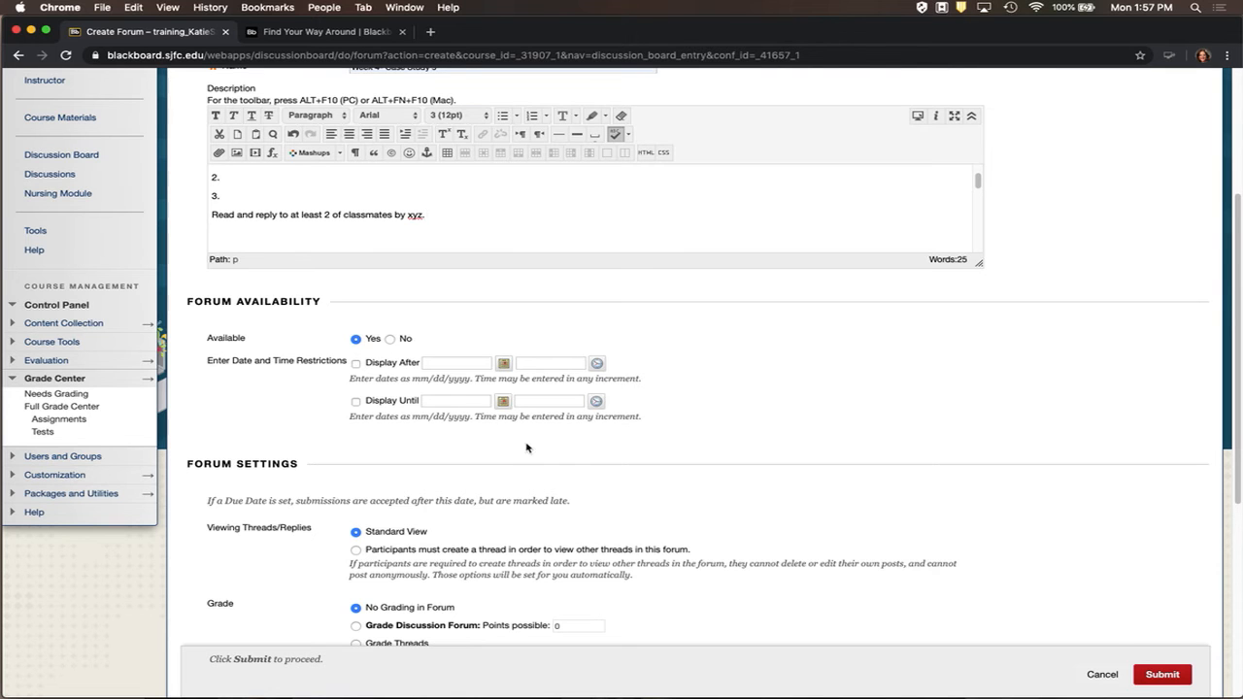
scroll(647, 457, down, 1)
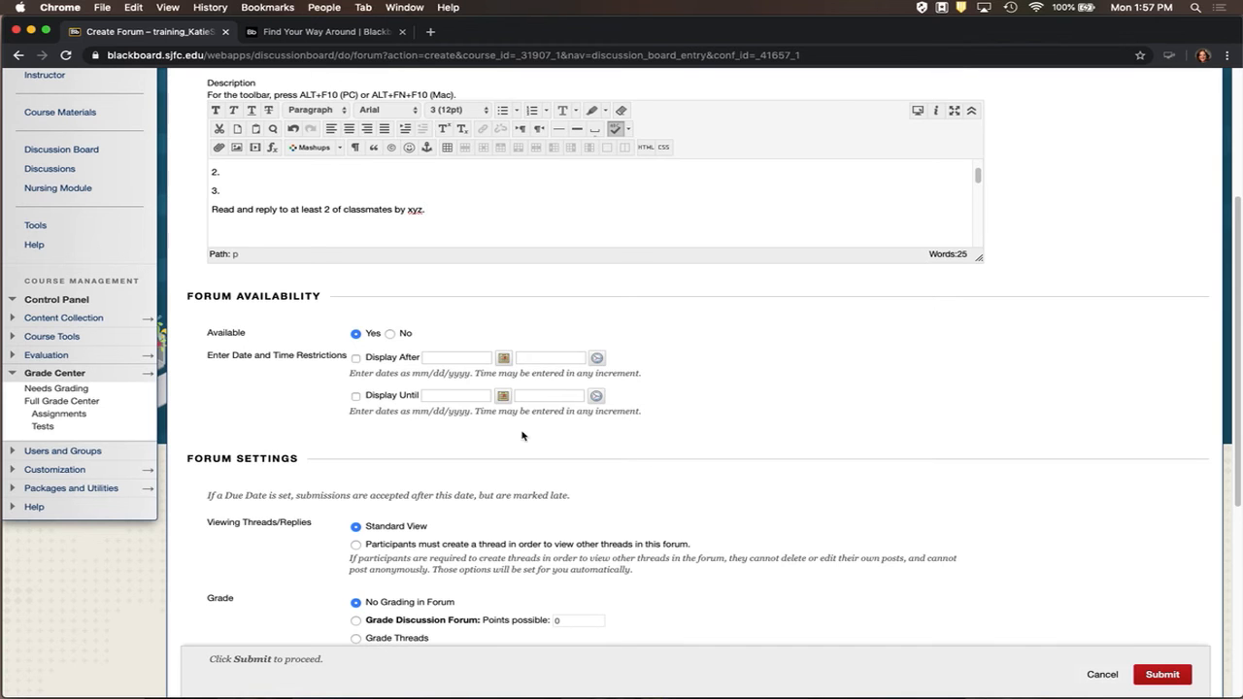
scroll(585, 445, down, 5)
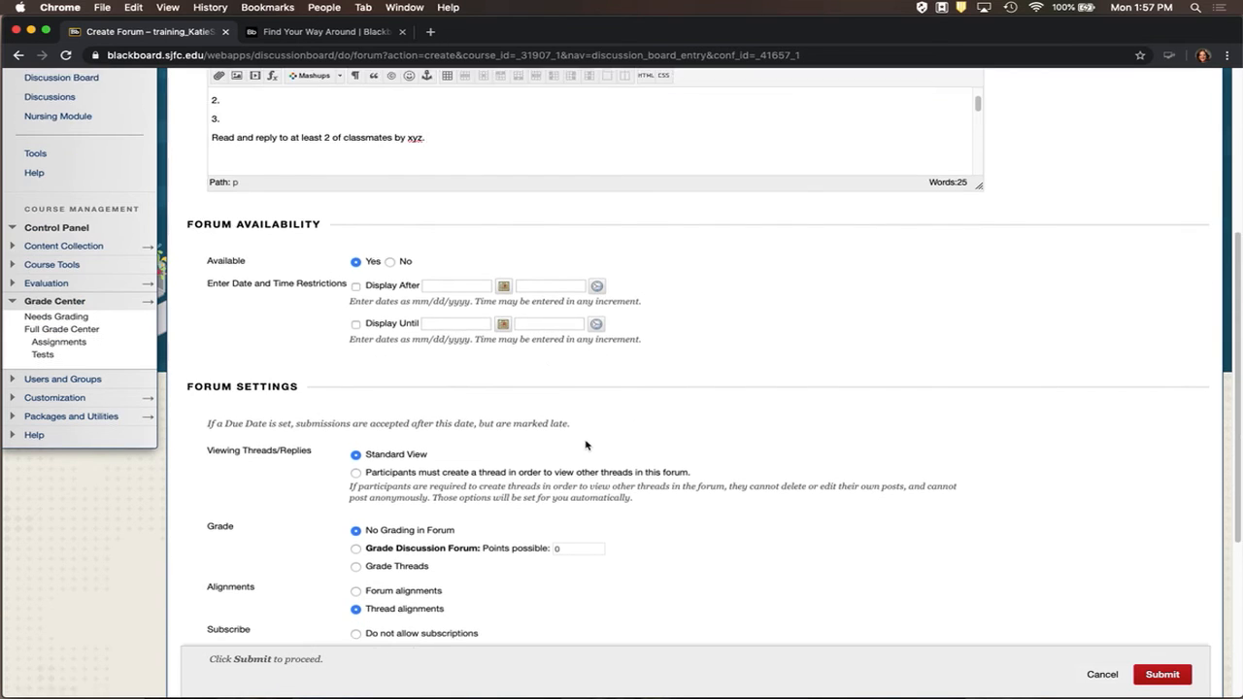
scroll(586, 445, down, 1)
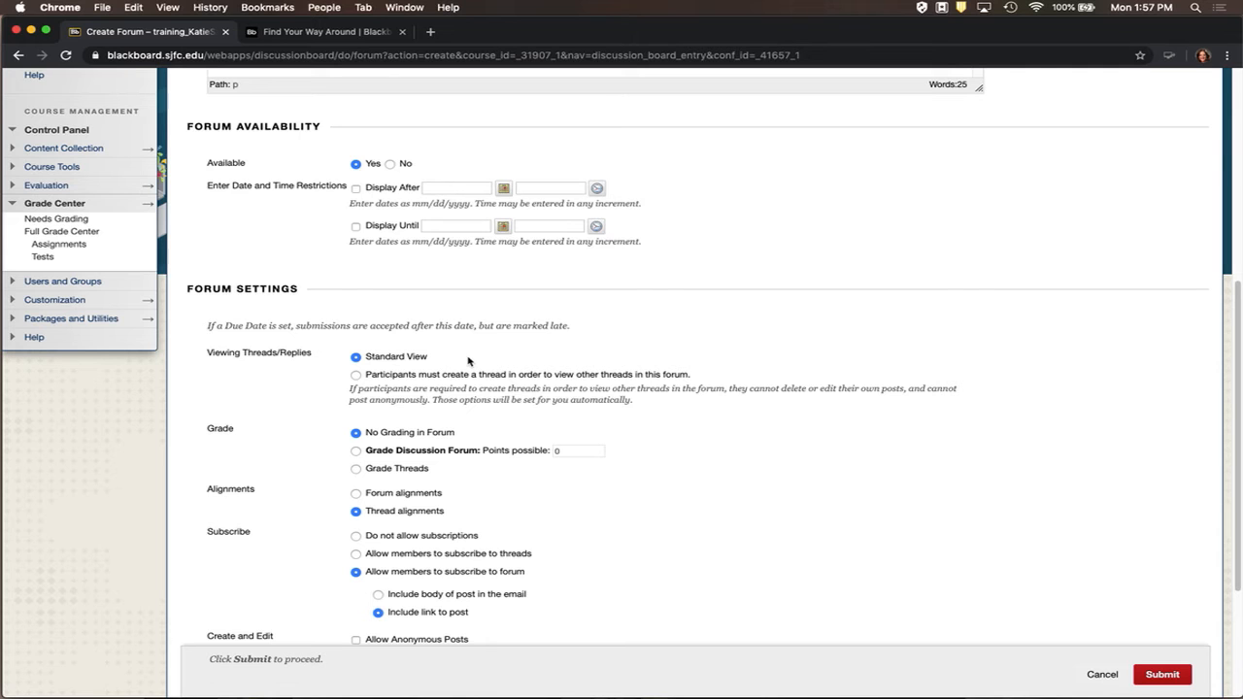
click(356, 374)
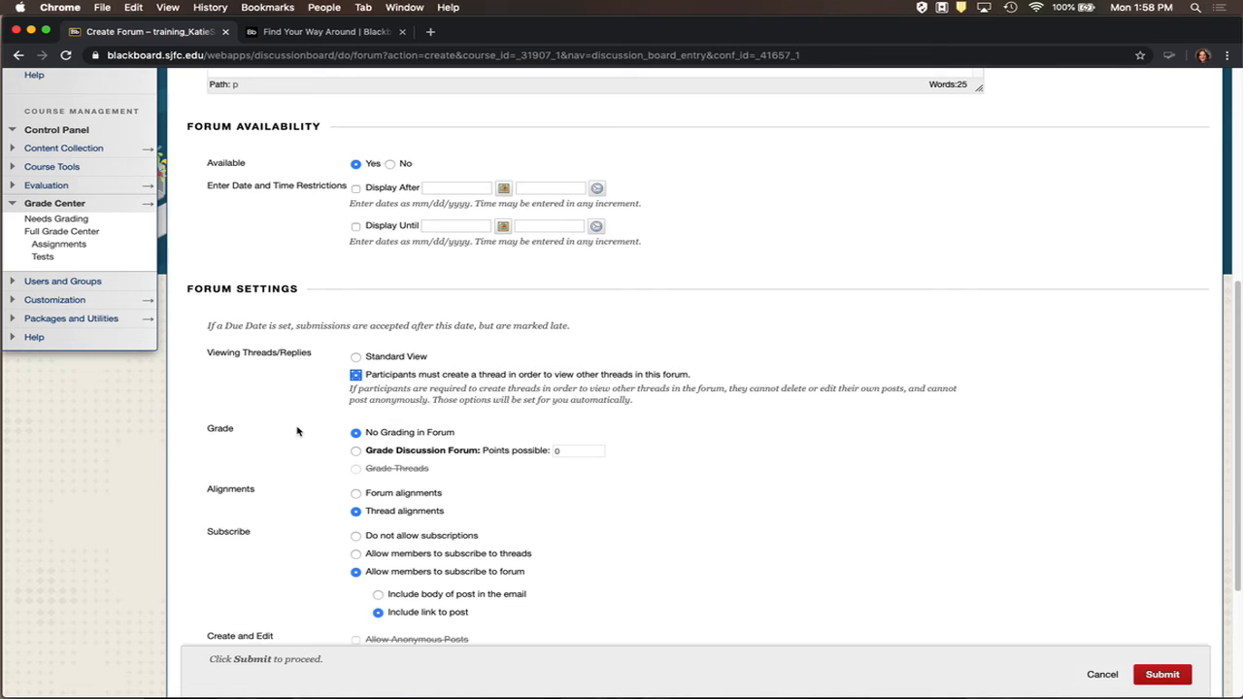
- Grade the discussion forum as a whole with 2 points possible
scroll(297, 431, down, 1)
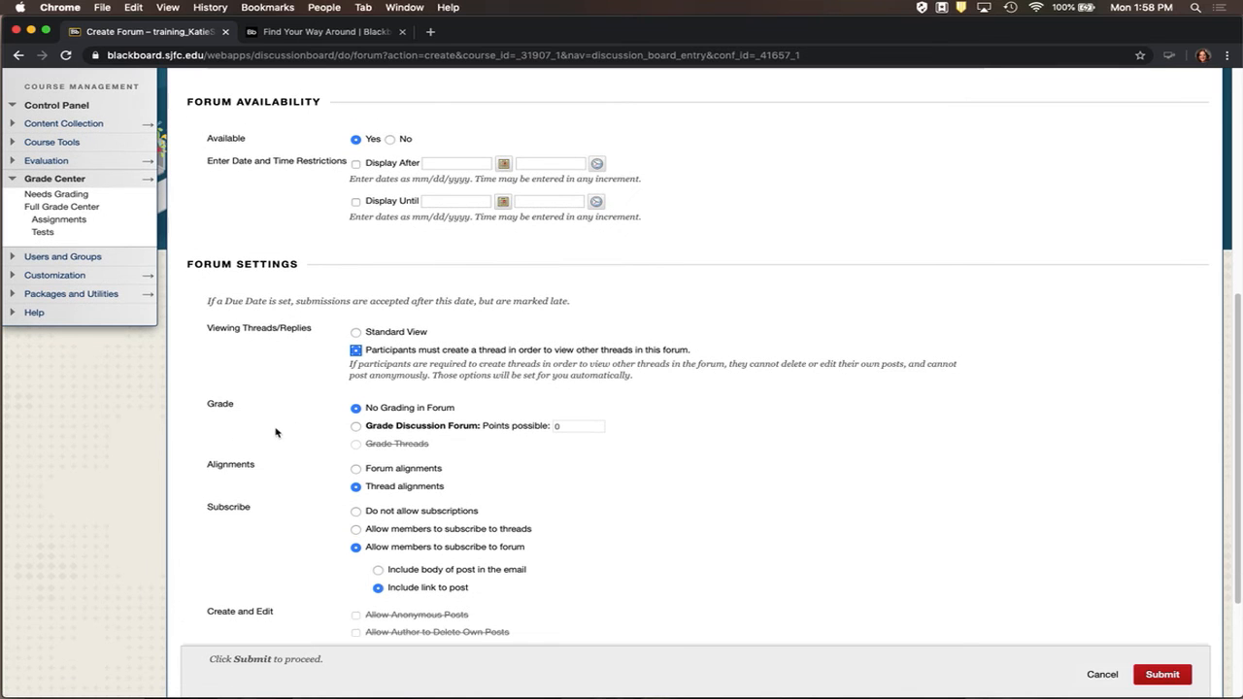
click(356, 427)
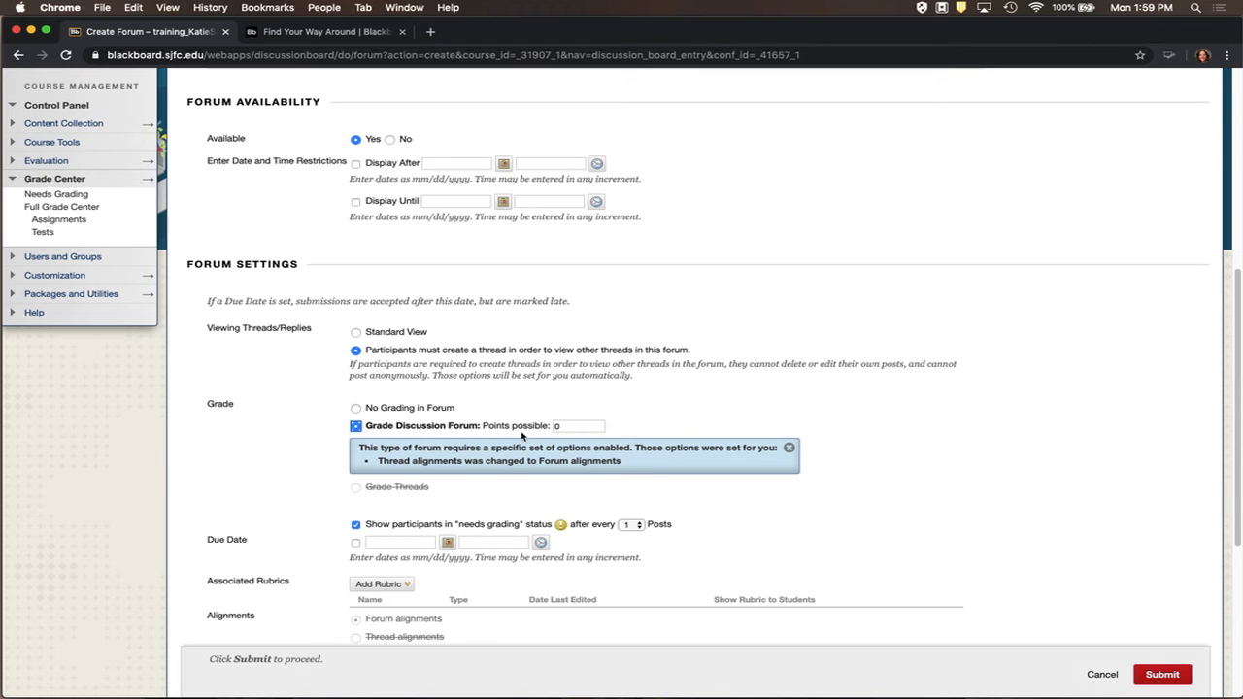
click(552, 427)
key(Delete)
text(2)
scroll(739, 464, down, 2)
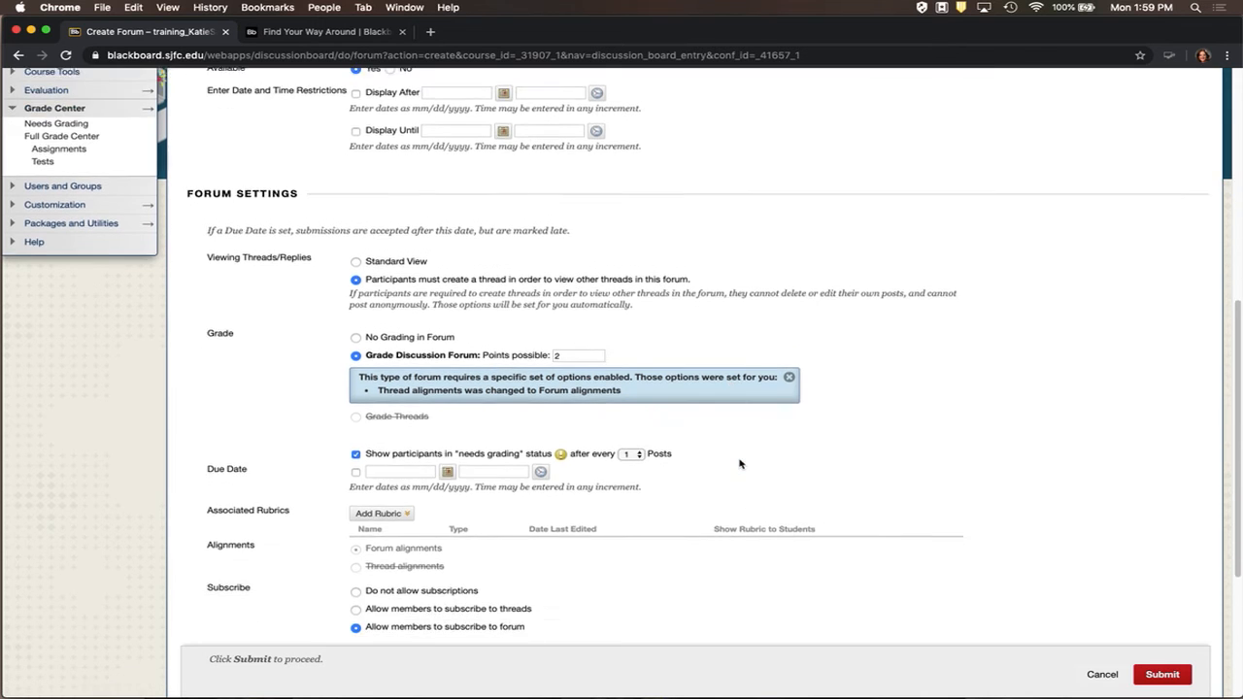
scroll(739, 465, down, 6)
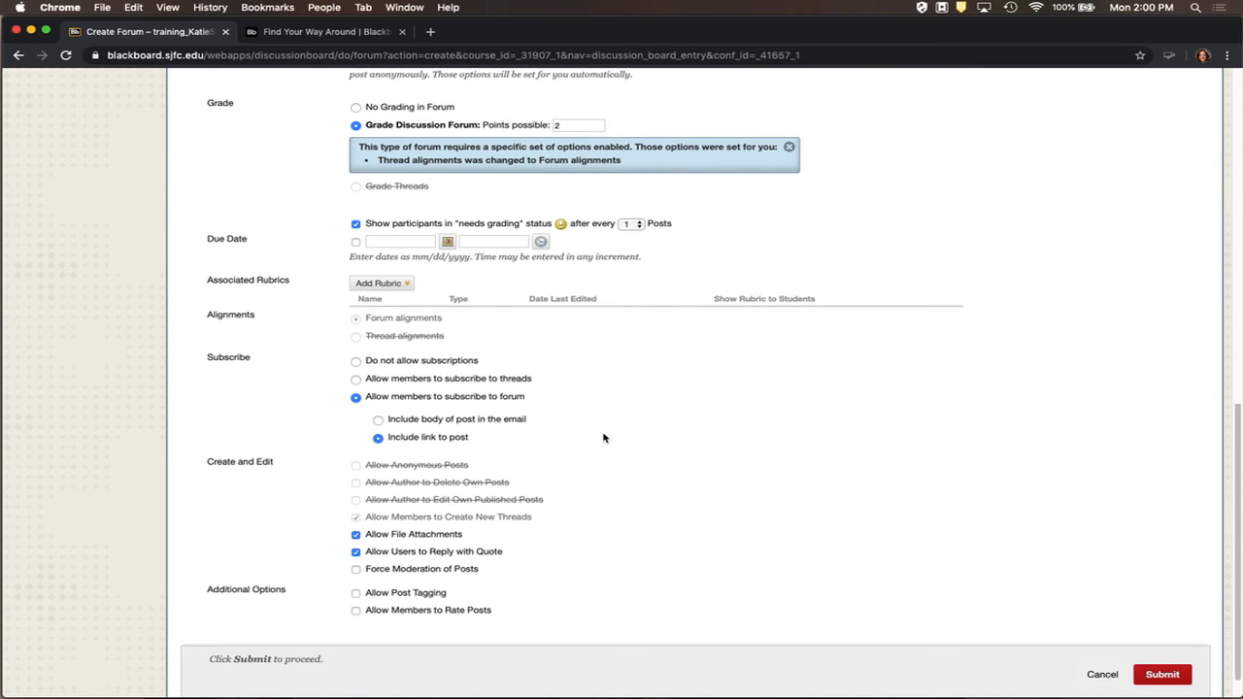
- Set the forum's thread and reply viewing to Standard View
scroll(603, 438, down, 2)
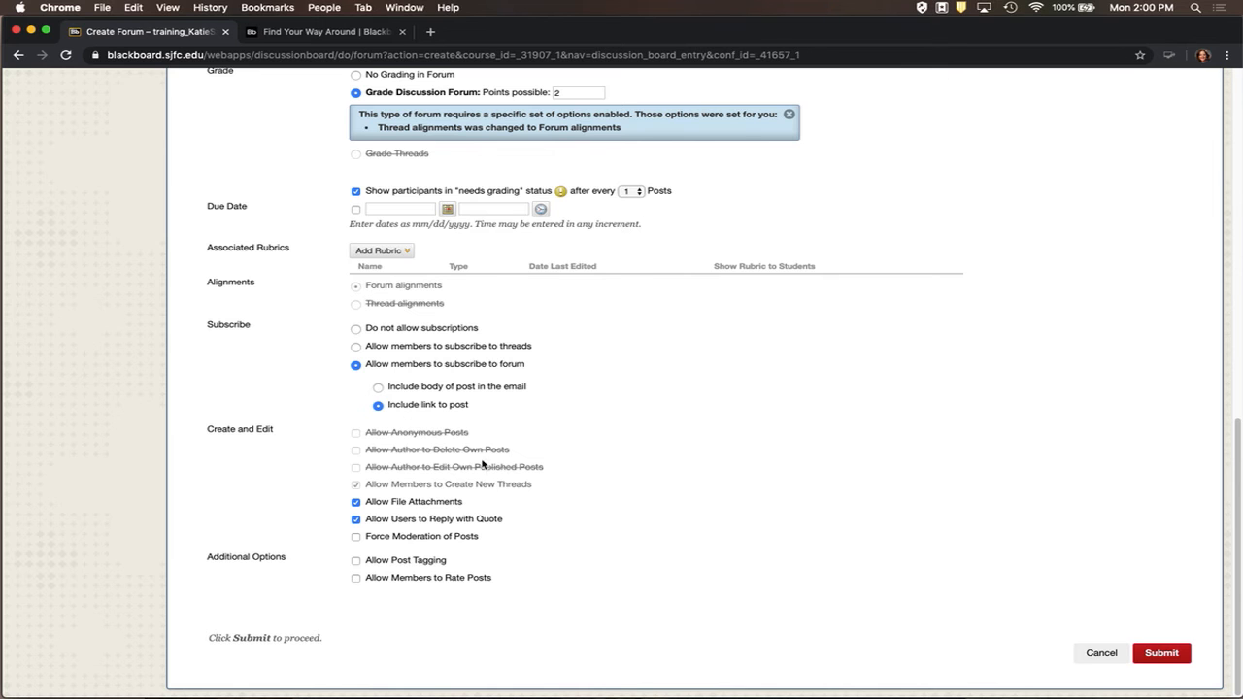
scroll(483, 488, up, 3)
scroll(483, 488, up, 2)
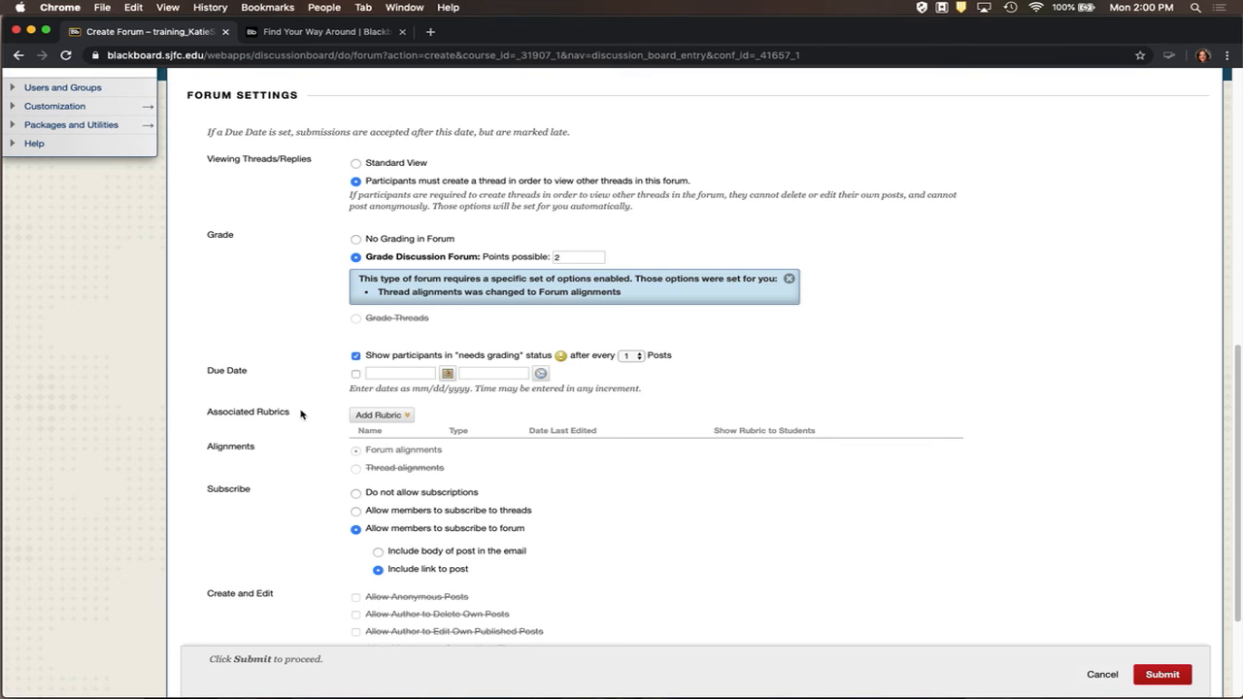
scroll(307, 442, down, 2)
scroll(308, 449, down, 1)
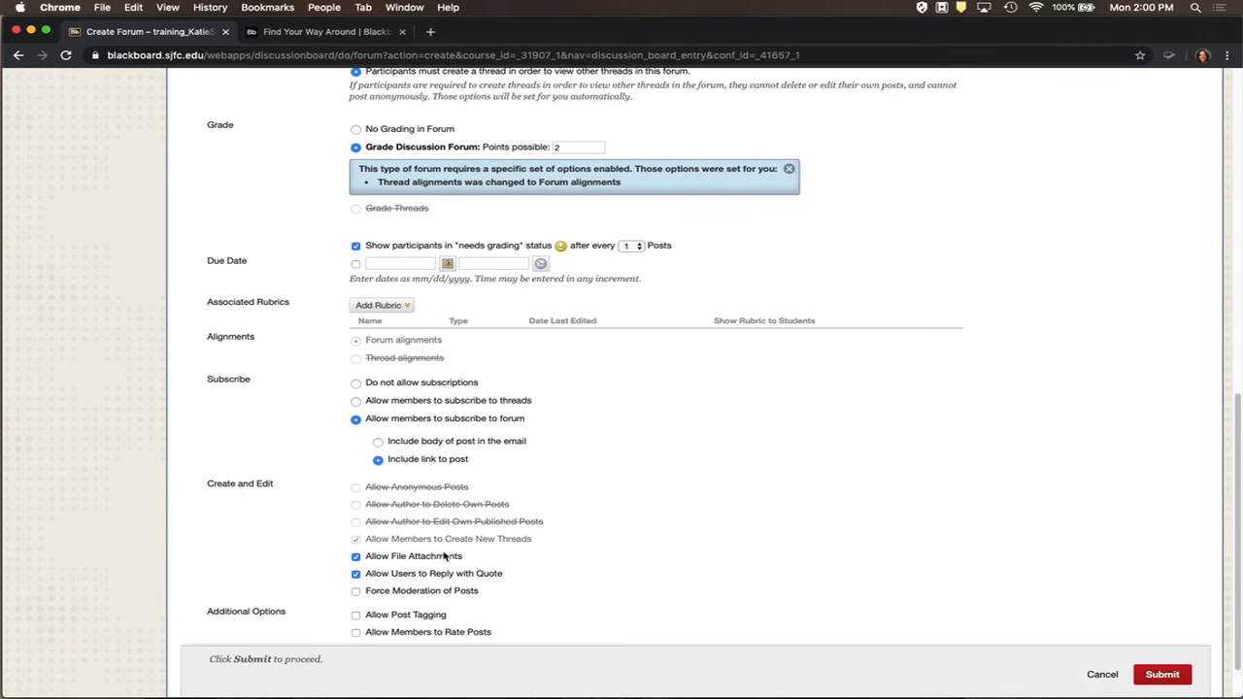
scroll(472, 557, up, 7)
click(355, 330)
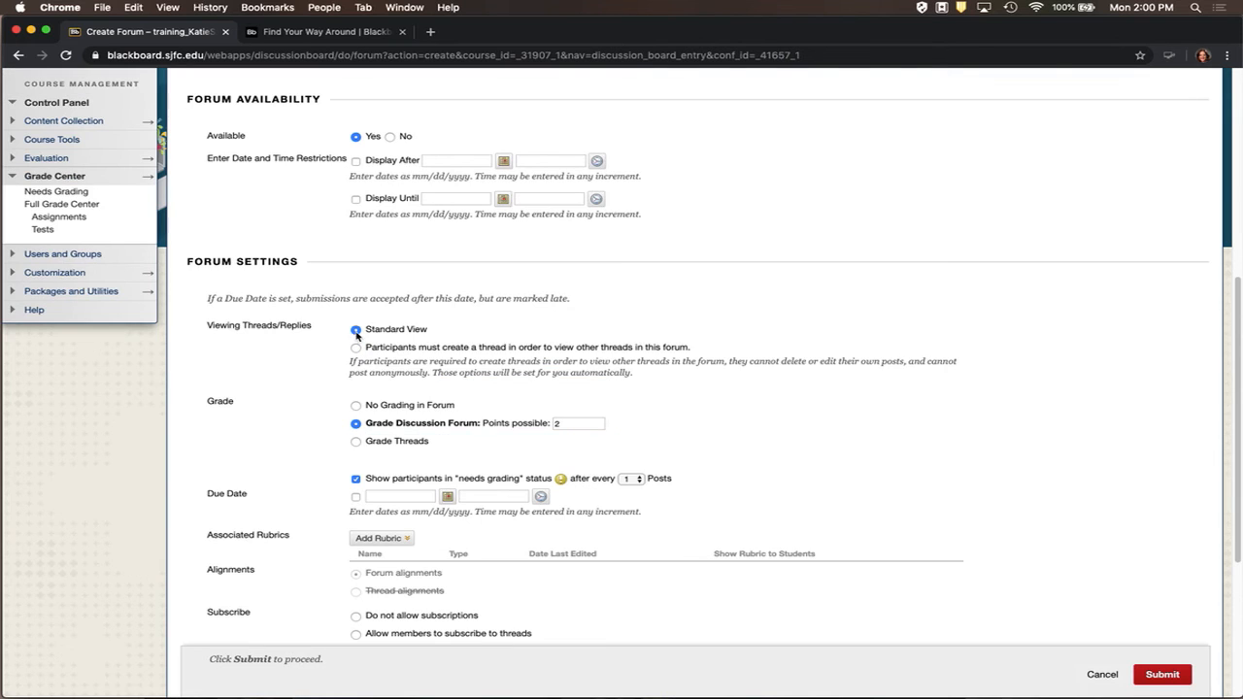
- Review the forum's subscription, create-and-edit and additional options, along with the description and availability settings
scroll(355, 389, down, 5)
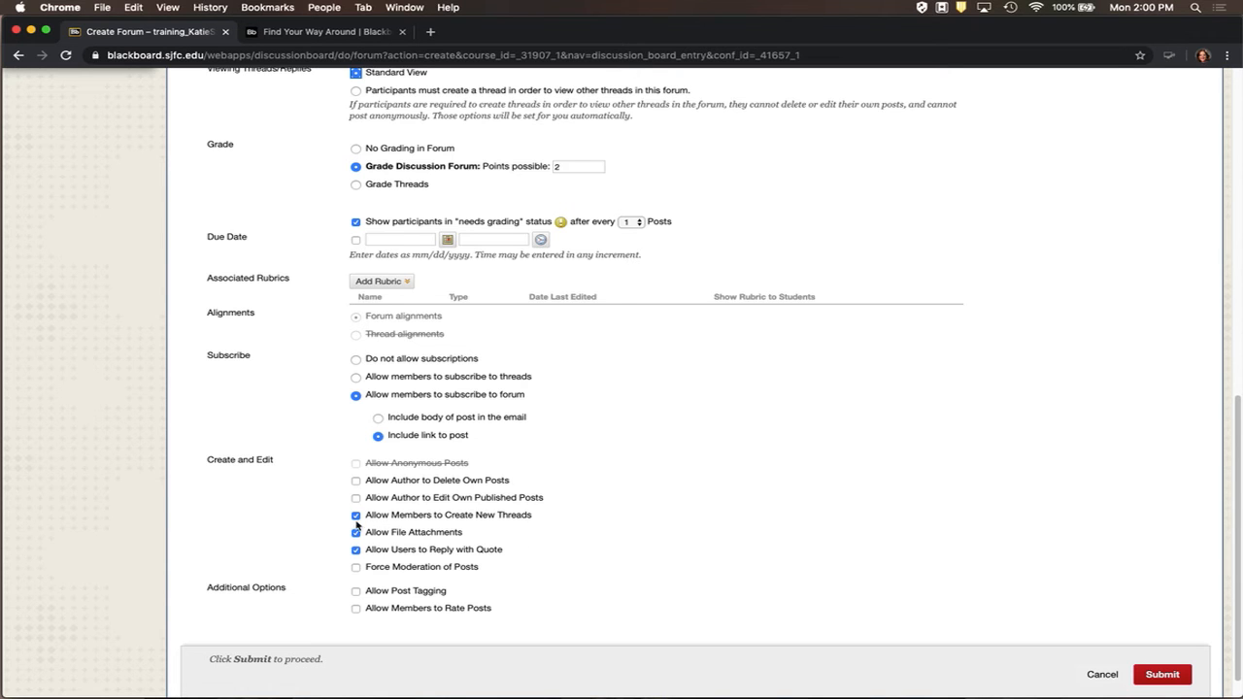
scroll(545, 527, down, 1)
scroll(545, 528, down, 1)
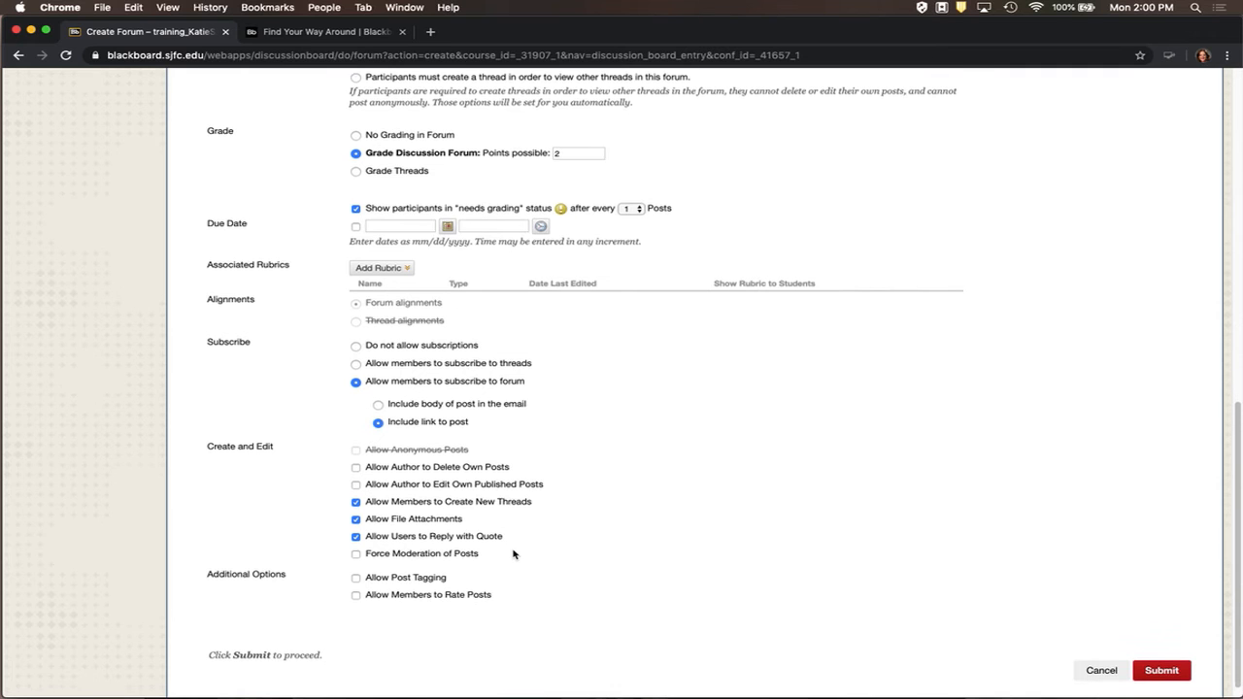
scroll(515, 556, down, 2)
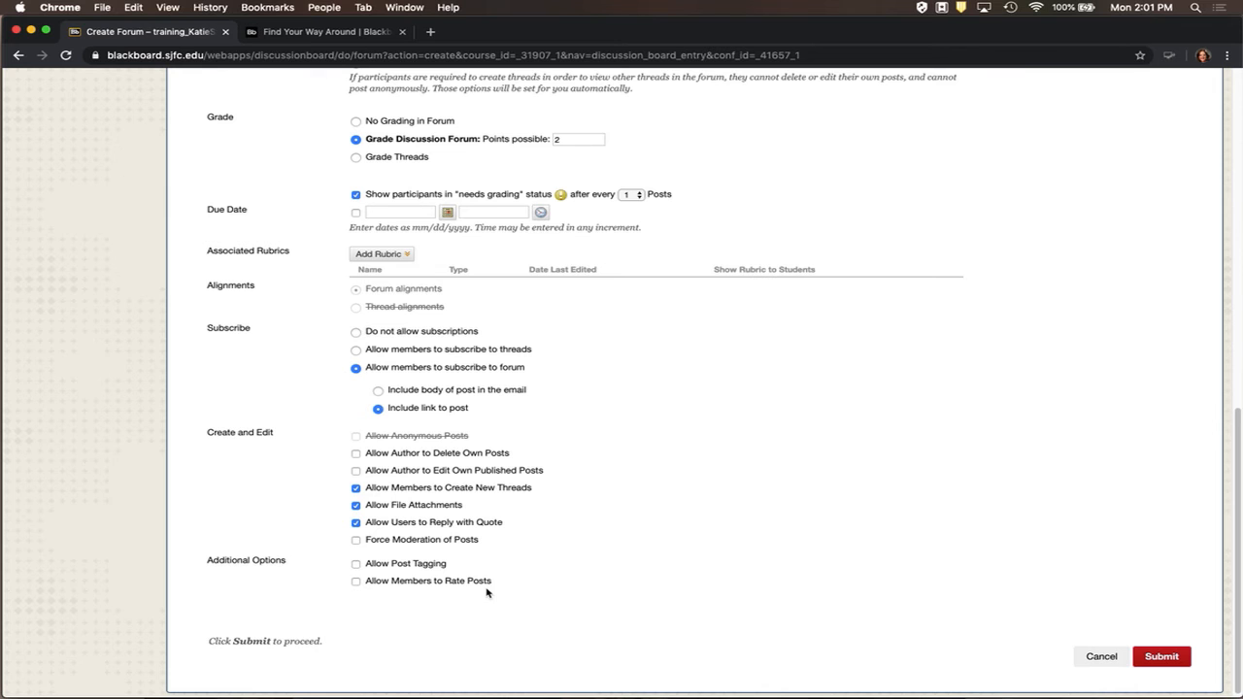
scroll(571, 600, up, 5)
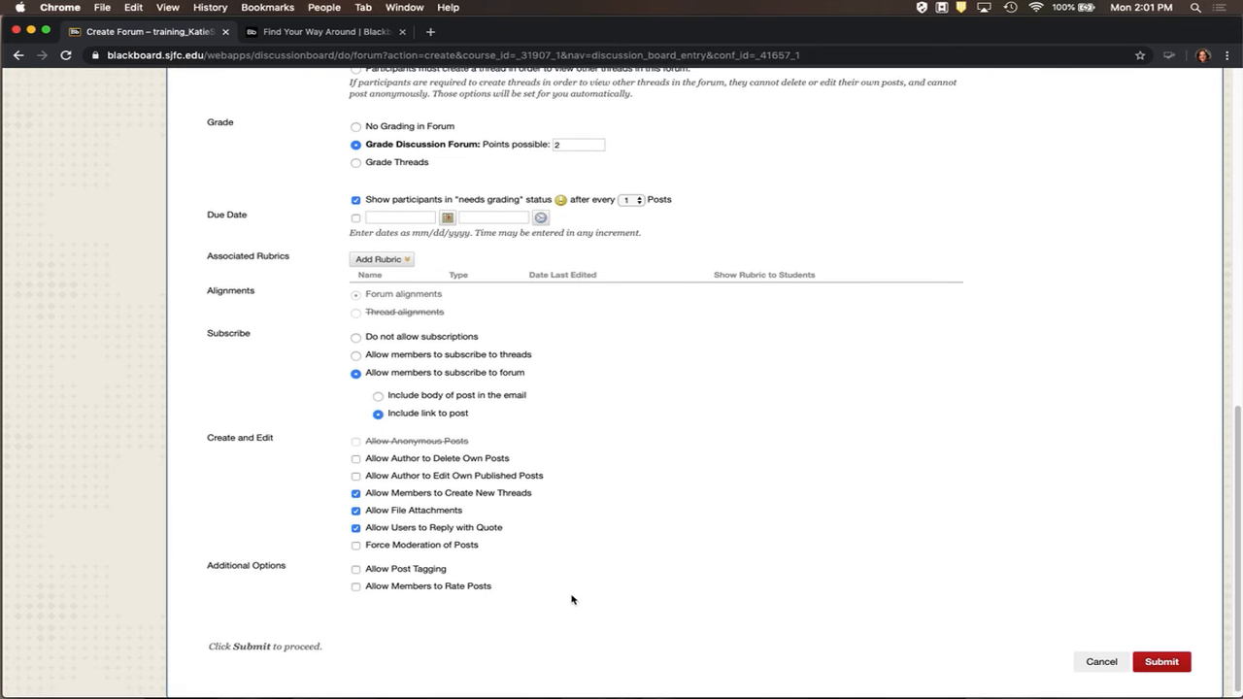
scroll(571, 600, up, 8)
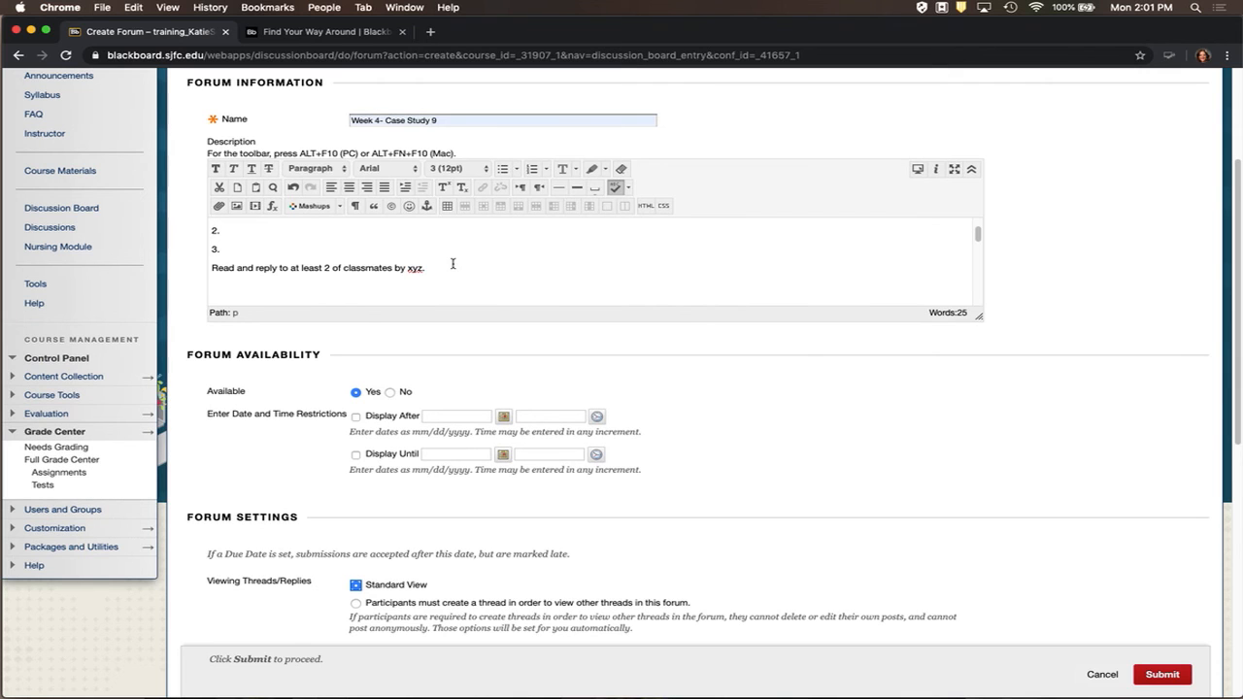
scroll(454, 266, down, 3)
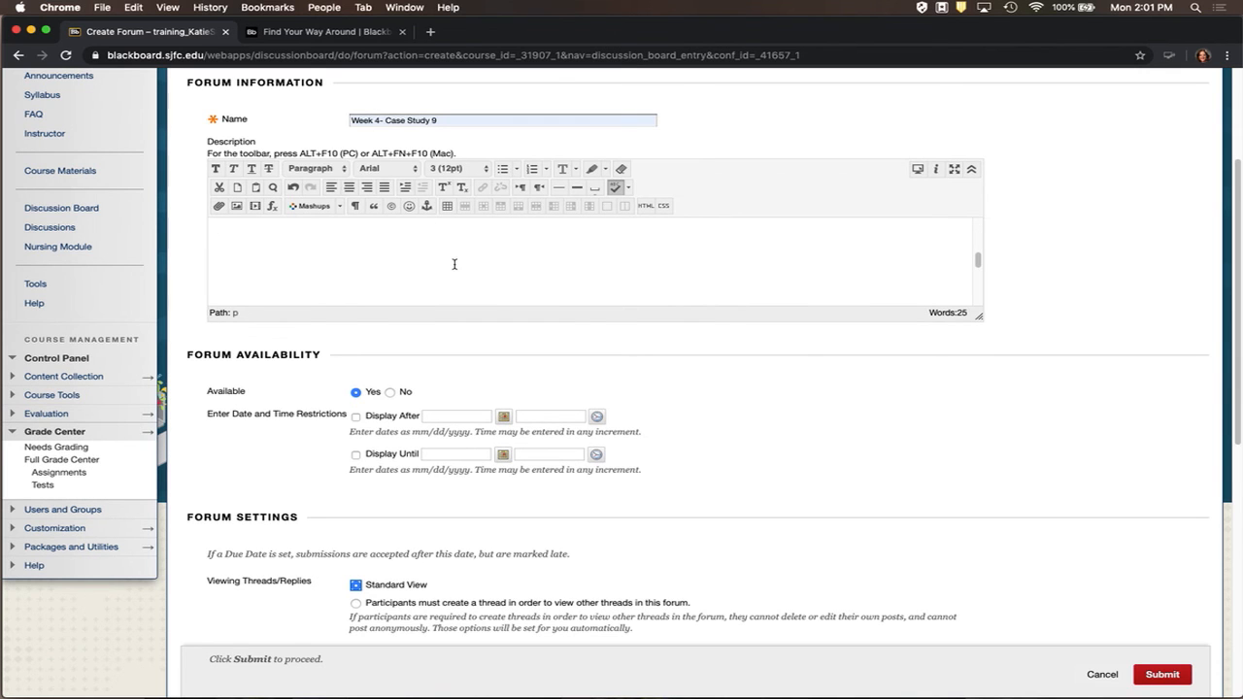
scroll(739, 432, down, 4)
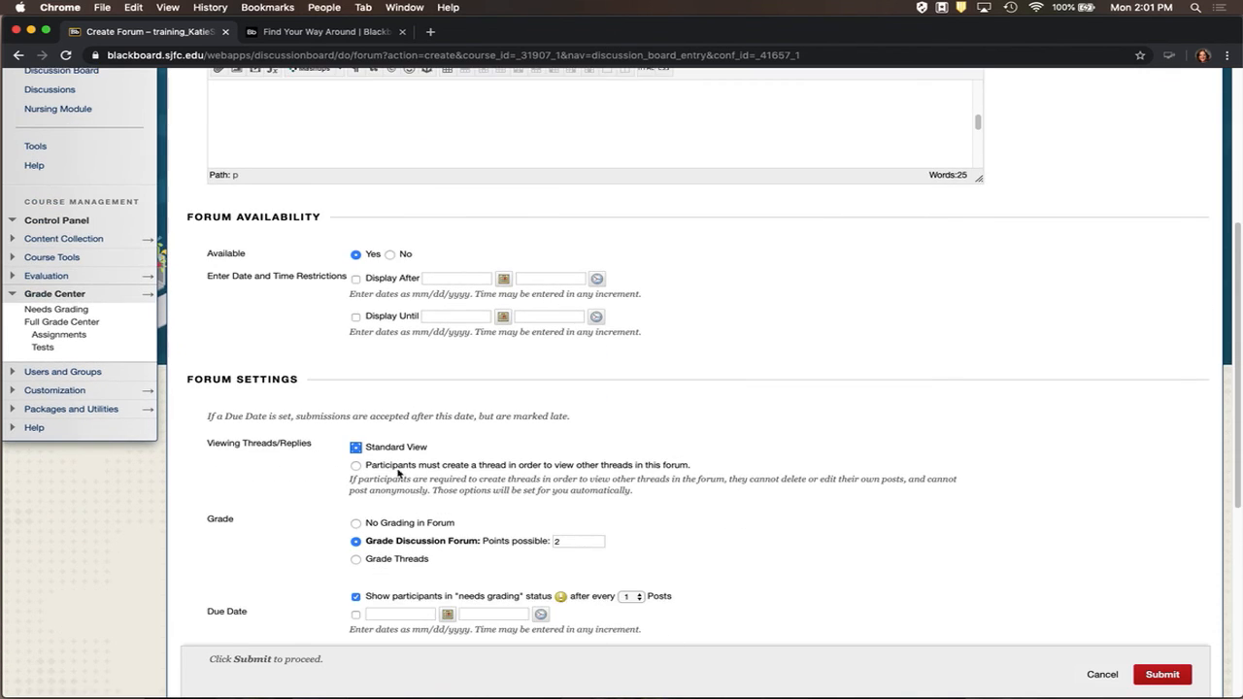
scroll(474, 490, down, 5)
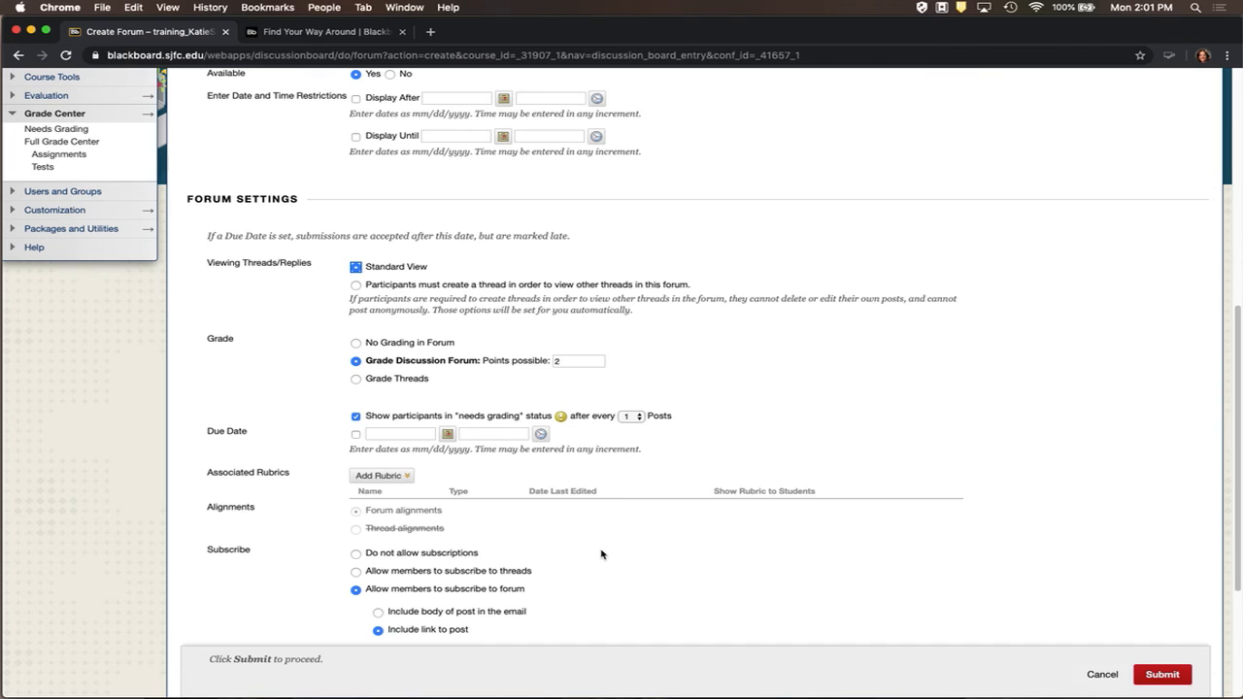
- Give the forum a due date of 03/23/2020 and submit it
click(355, 434)
click(446, 434)
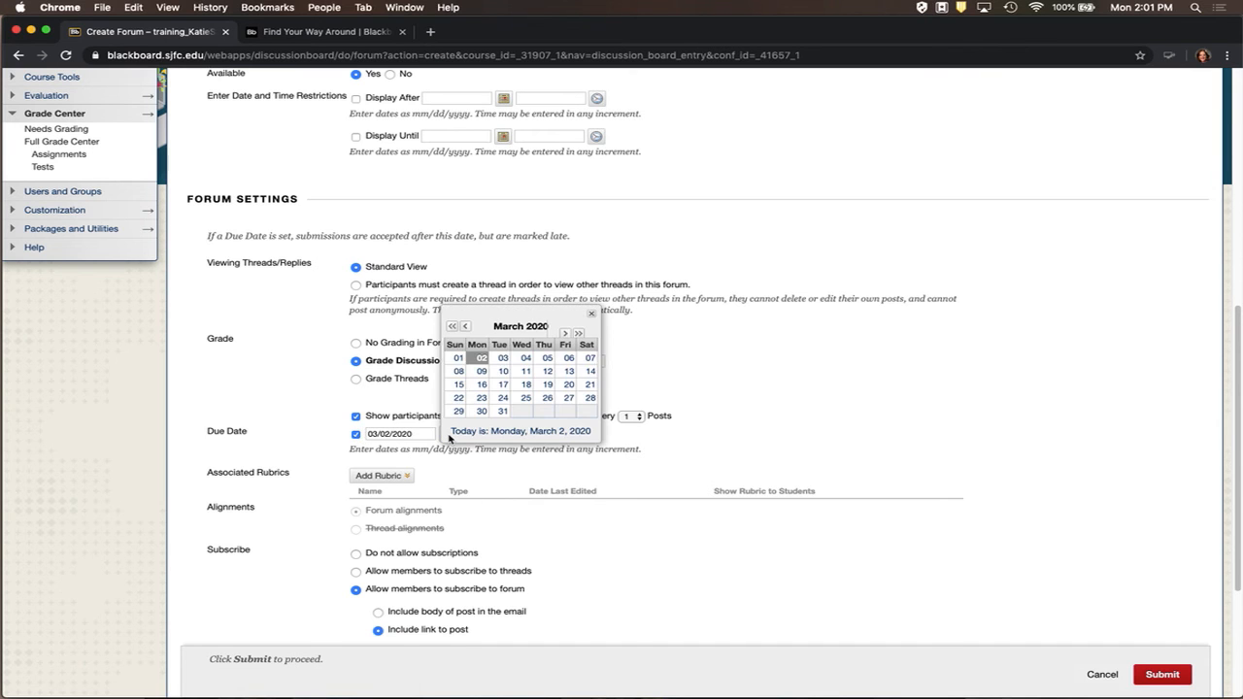
click(480, 397)
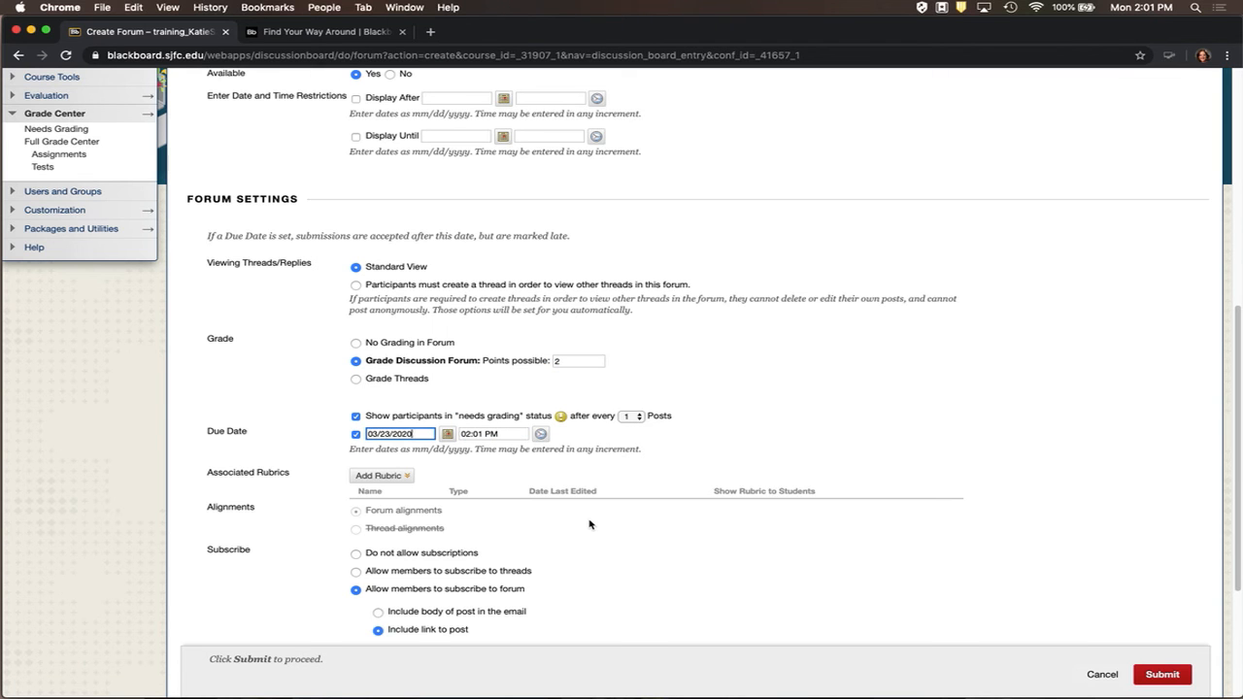
scroll(870, 581, down, 1)
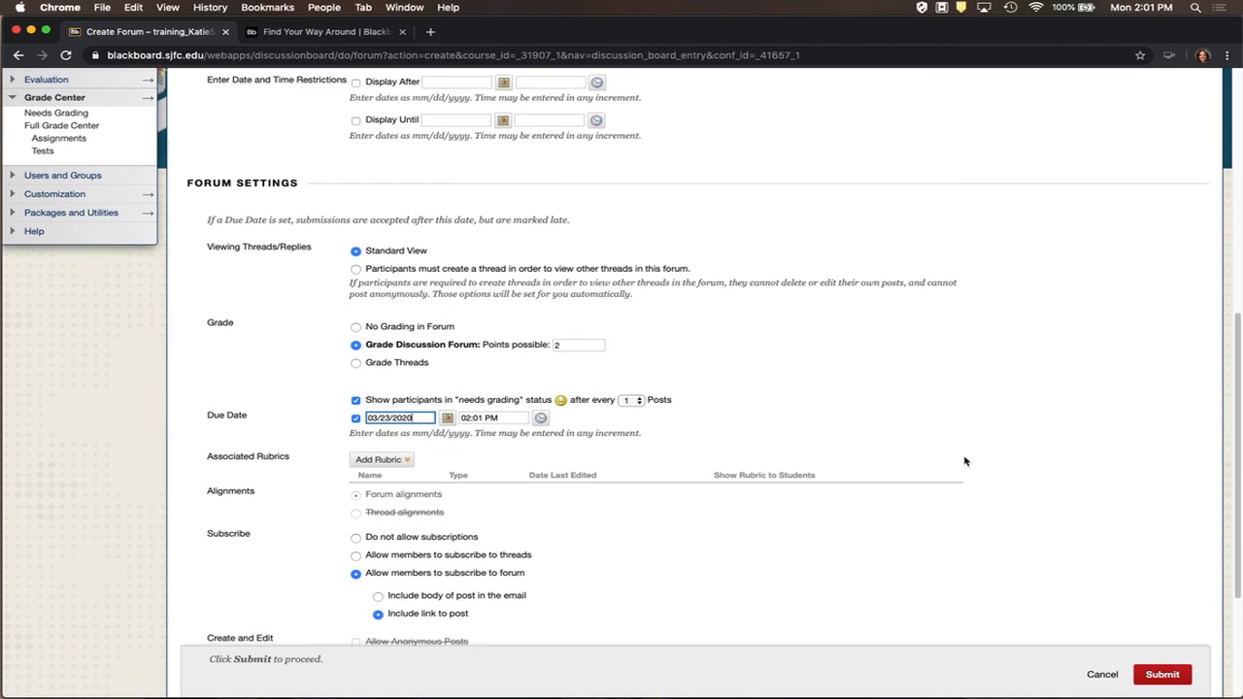
click(1168, 680)
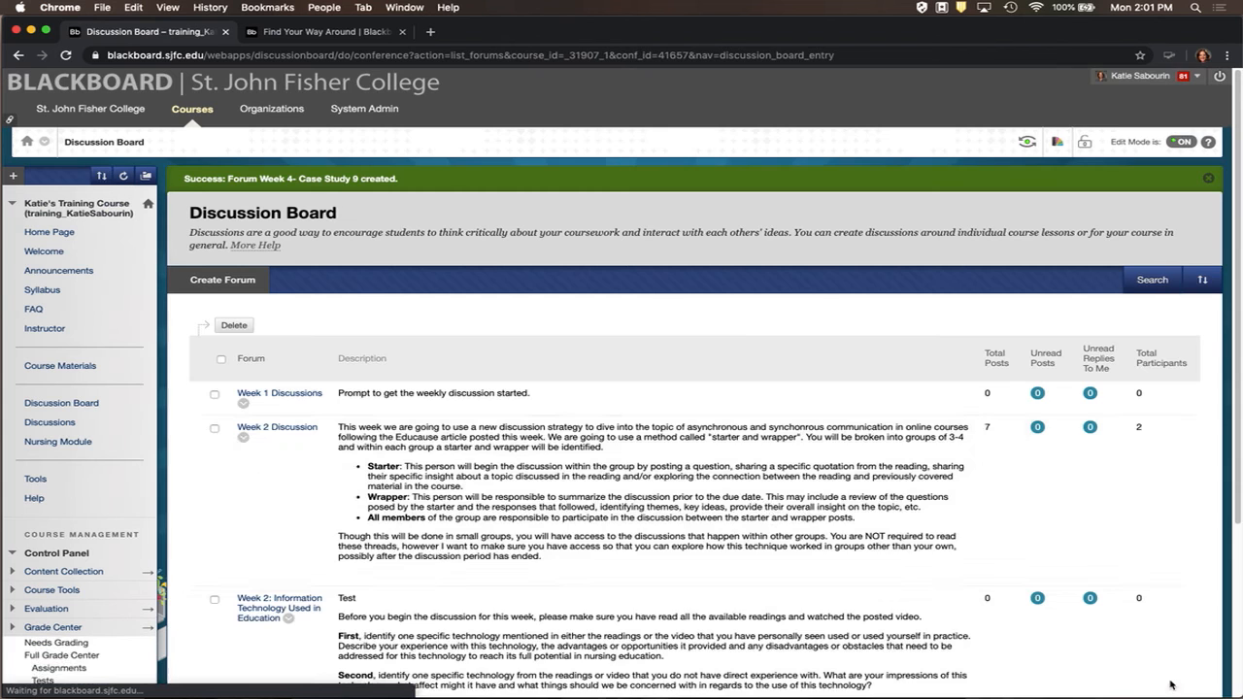
- Move the Week 4- Case Study 9 forum above HW 1 in the forum list and open it
scroll(768, 513, down, 5)
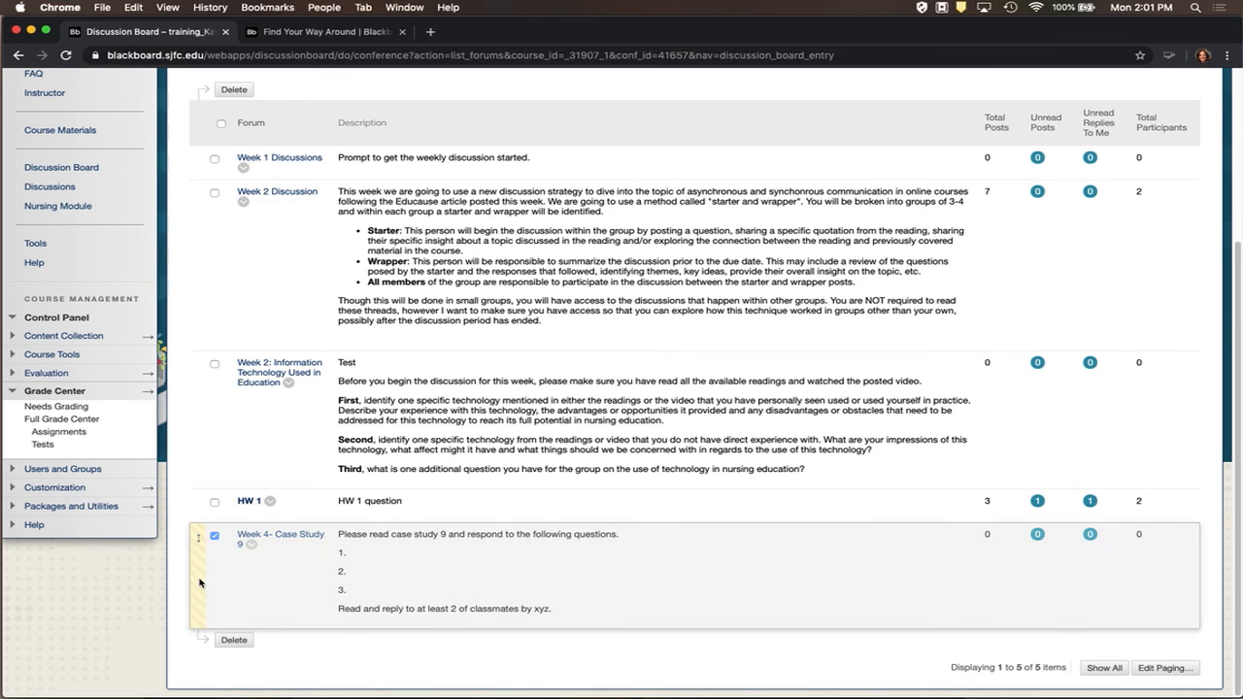
drag(194, 543, 202, 478)
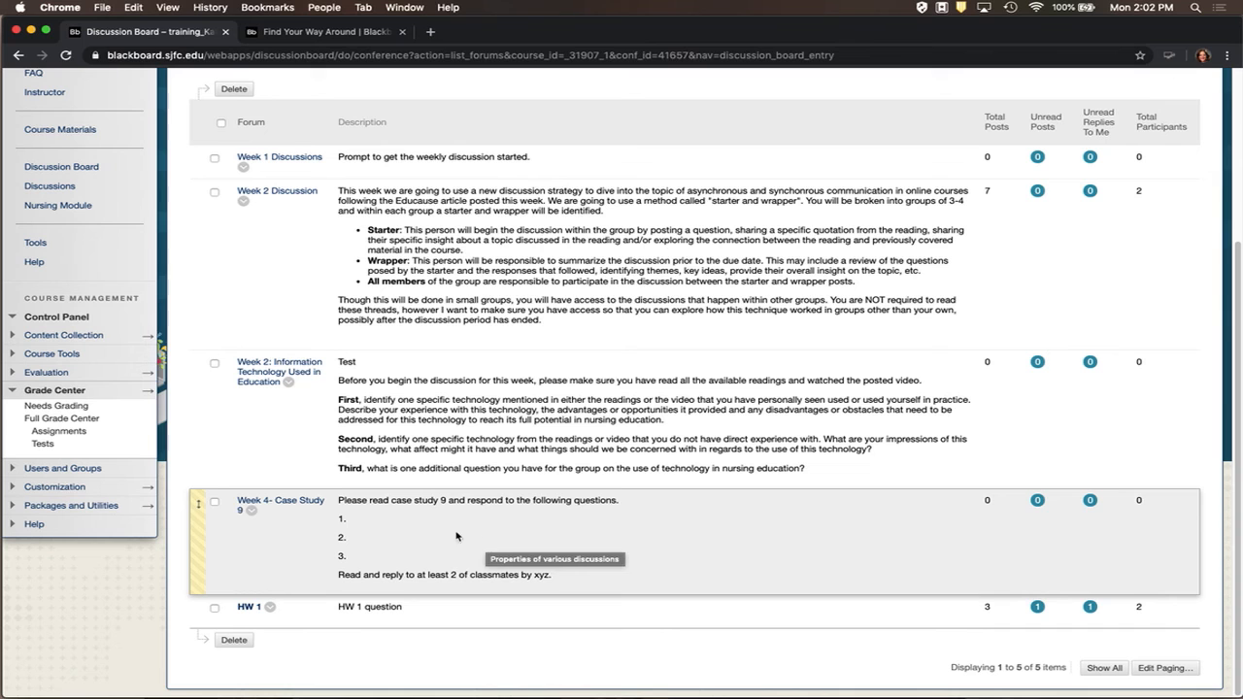
click(285, 506)
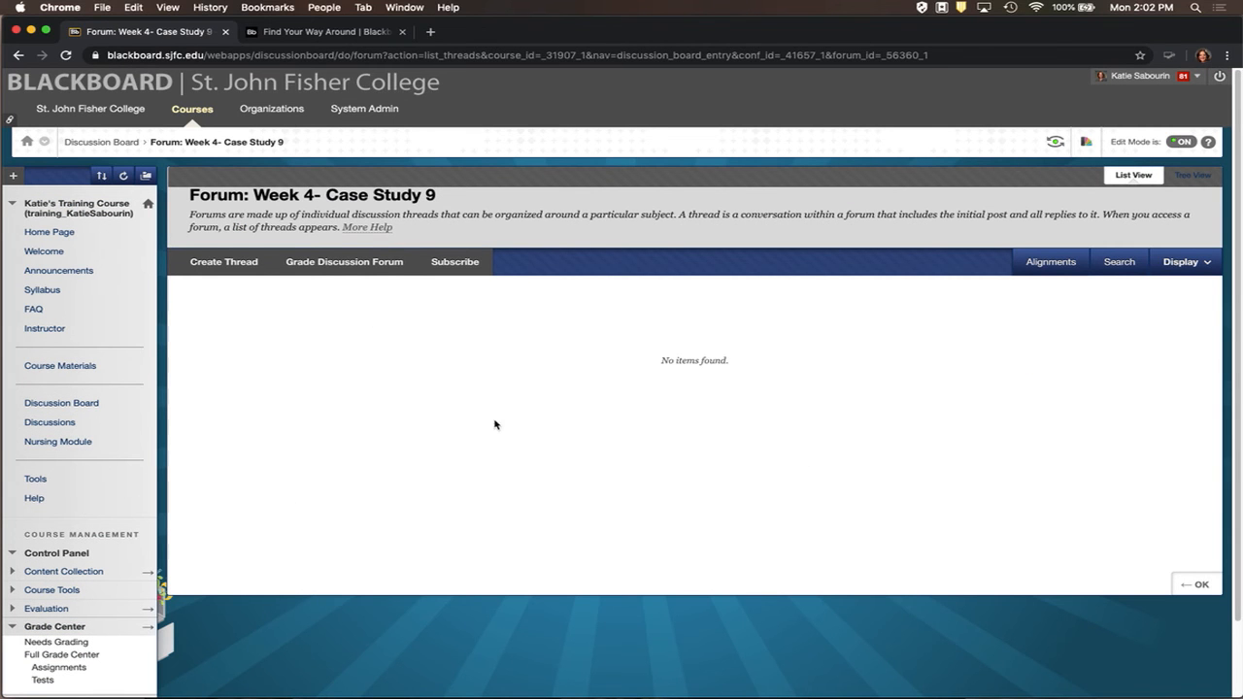
- Start a new thread in the forum, with the author's first name followed by "Response to Case Study 9" as its subject
click(233, 269)
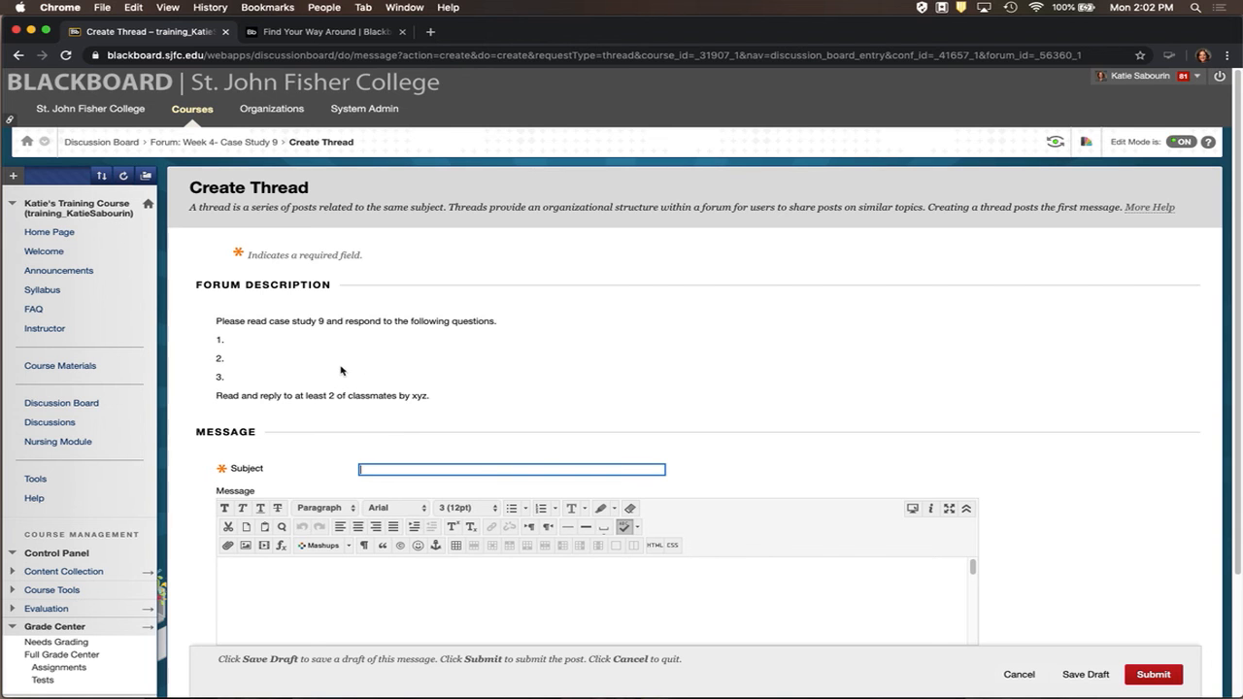
scroll(421, 379, down, 1)
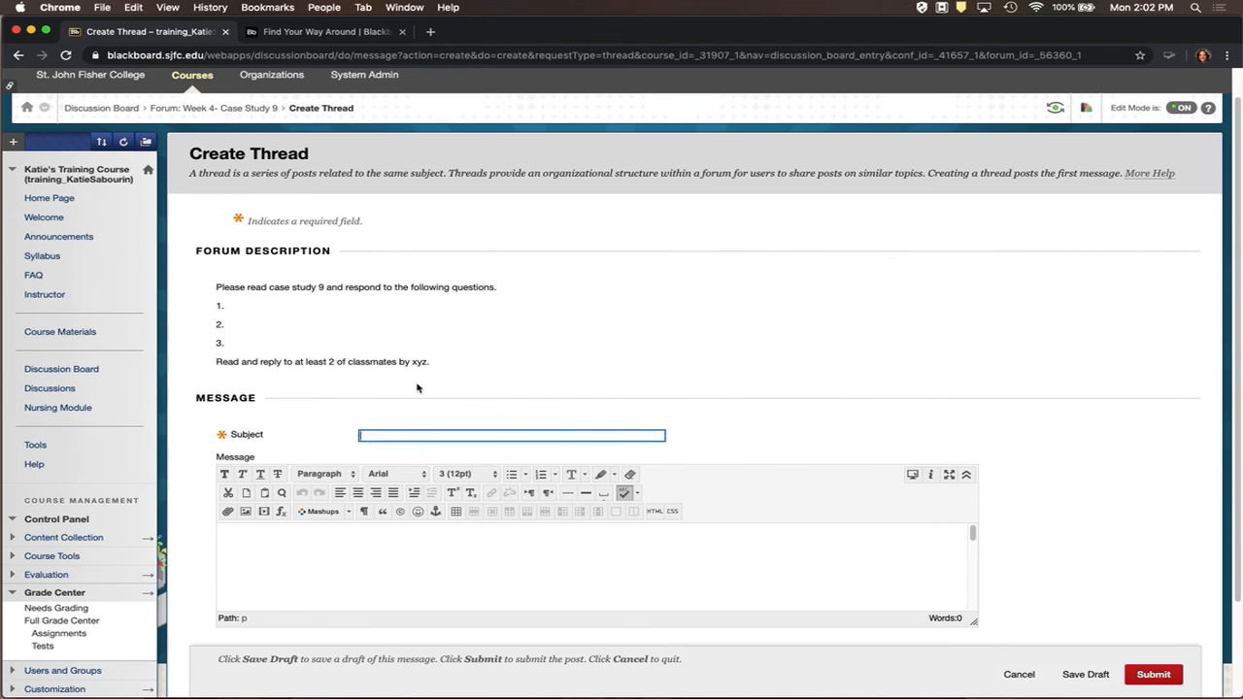
text(Katie's Respon)
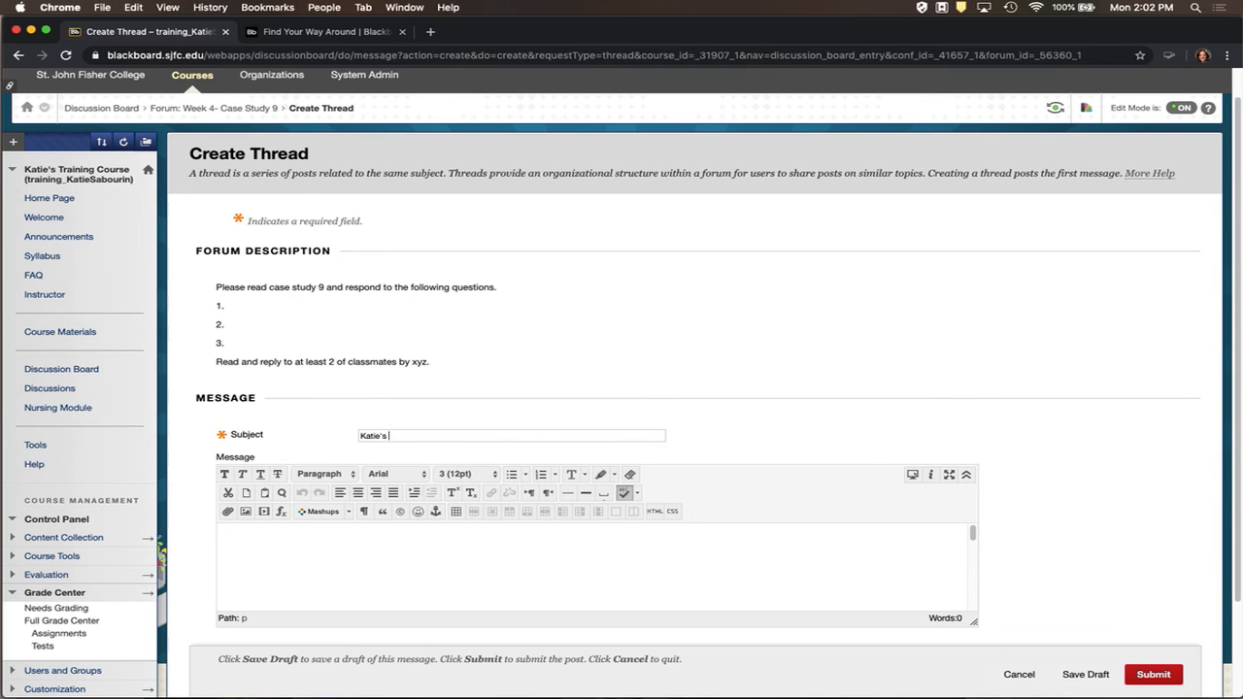
text(to Week)
key(BackSpace)
key(BackSpace)
key(BackSpace)
key(BackSpace)
key(BackSpace)
text(Case T)
key(BackSpace)
text(Study 9)
- Write the thread message "My response would go here."
click(347, 546)
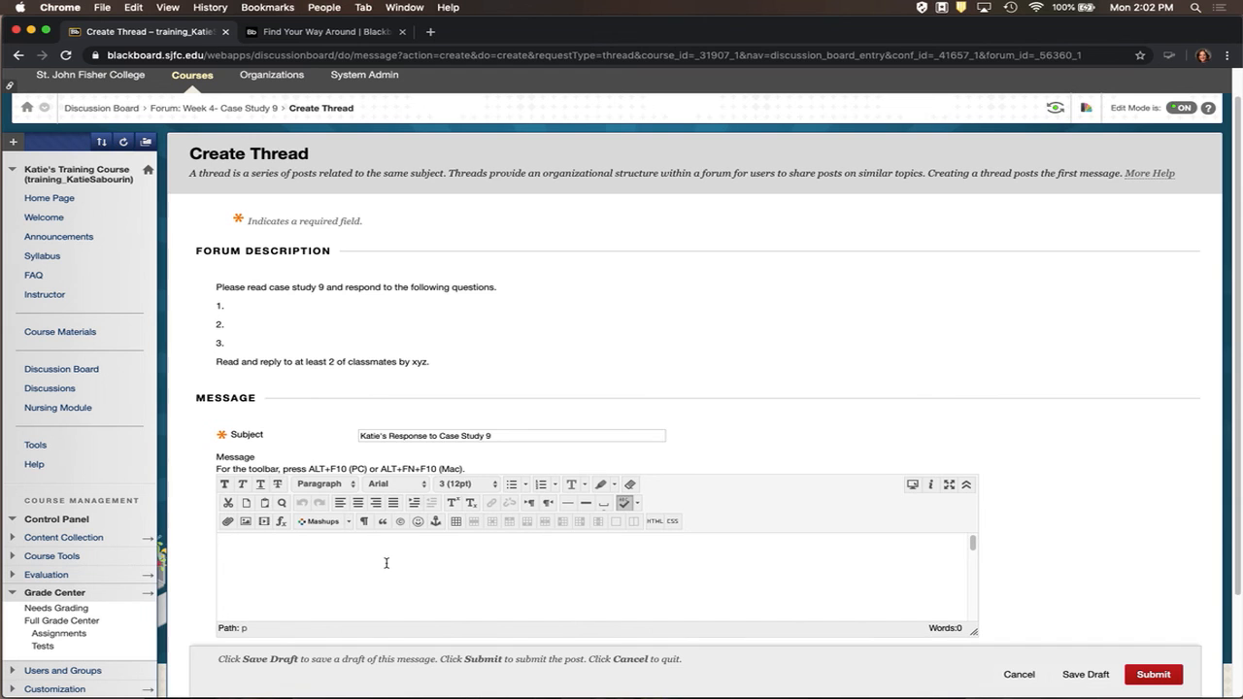
scroll(690, 411, down, 2)
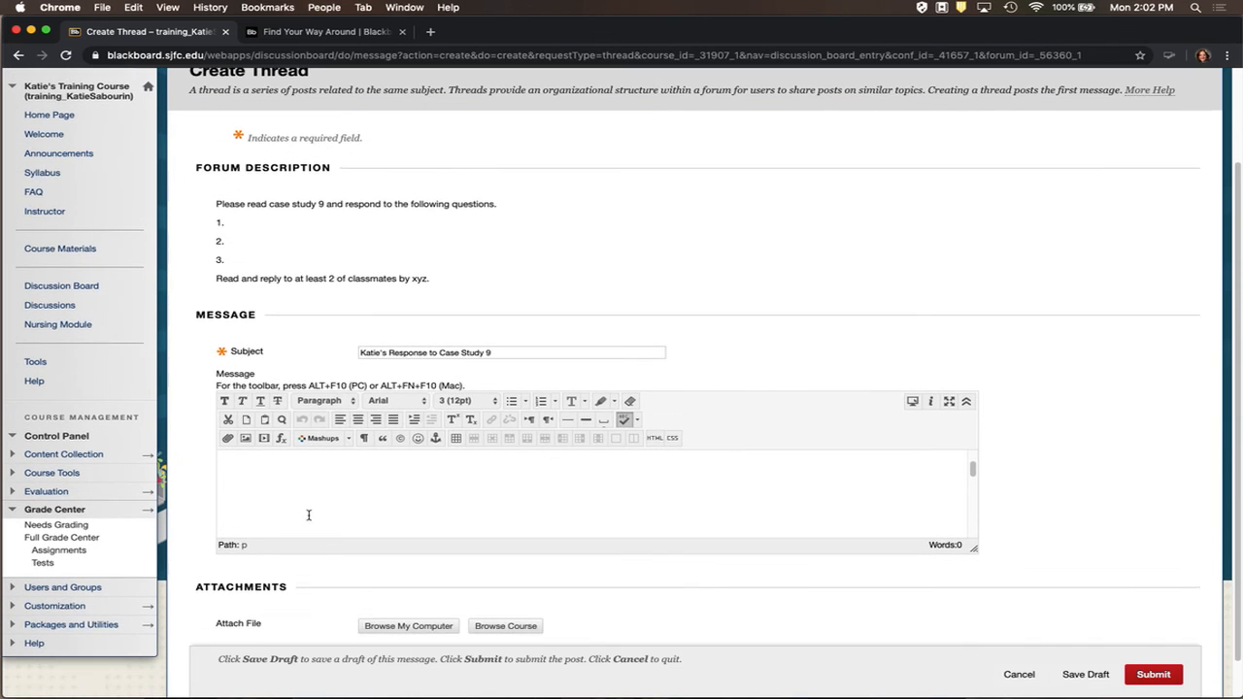
text(My response woul)
text(d be go)
key(BackSpace)
key(BackSpace)
key(BackSpace)
key(BackSpace)
key(BackSpace)
text(go here.)
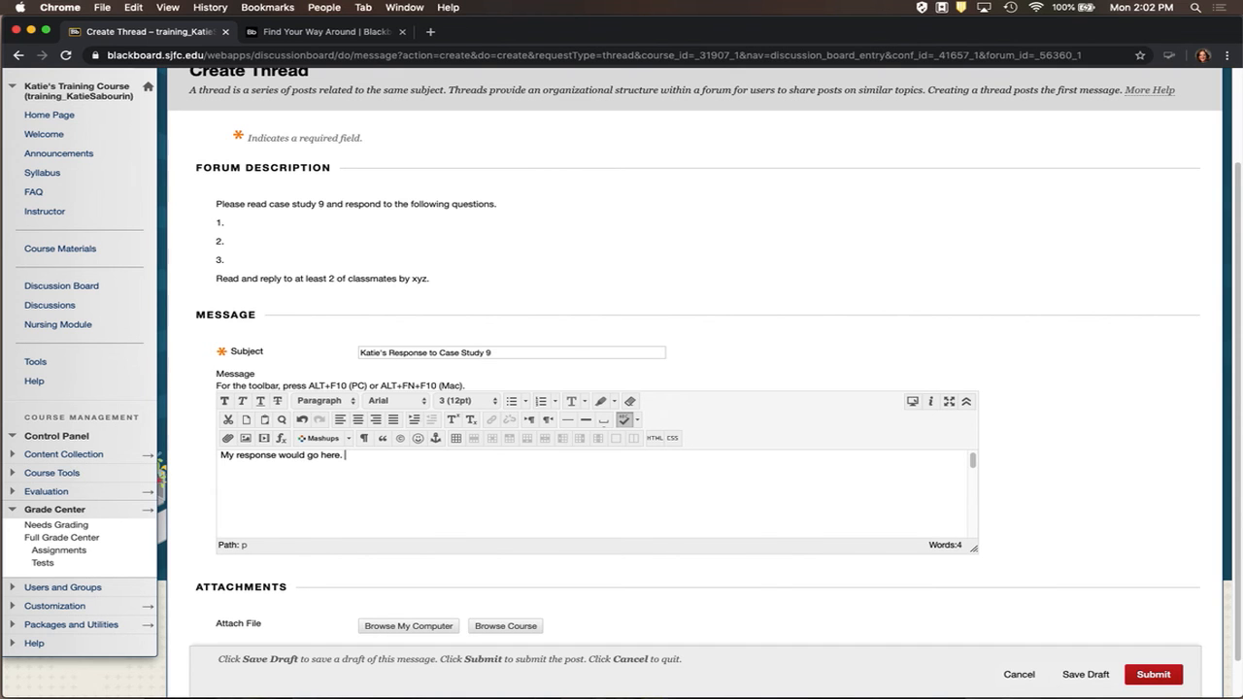
- Submit the new thread to the Week 4- Case Study 9 forum without an attachment
scroll(410, 548, down, 2)
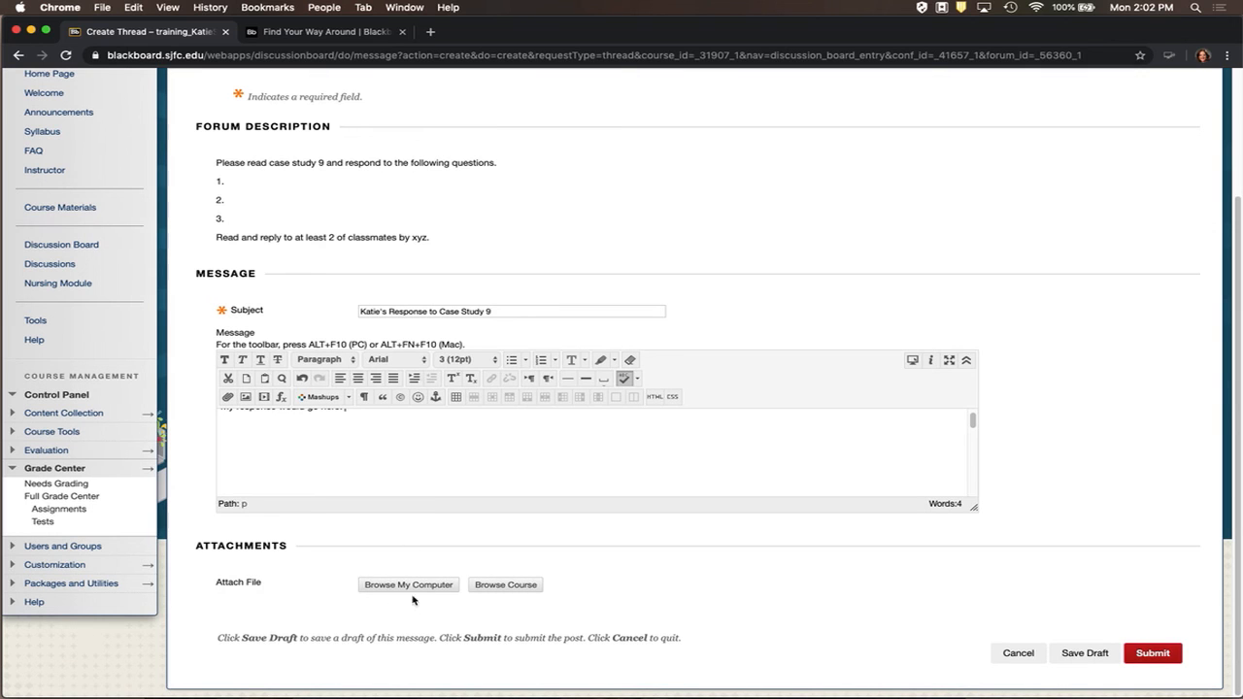
scroll(336, 472, up, 1)
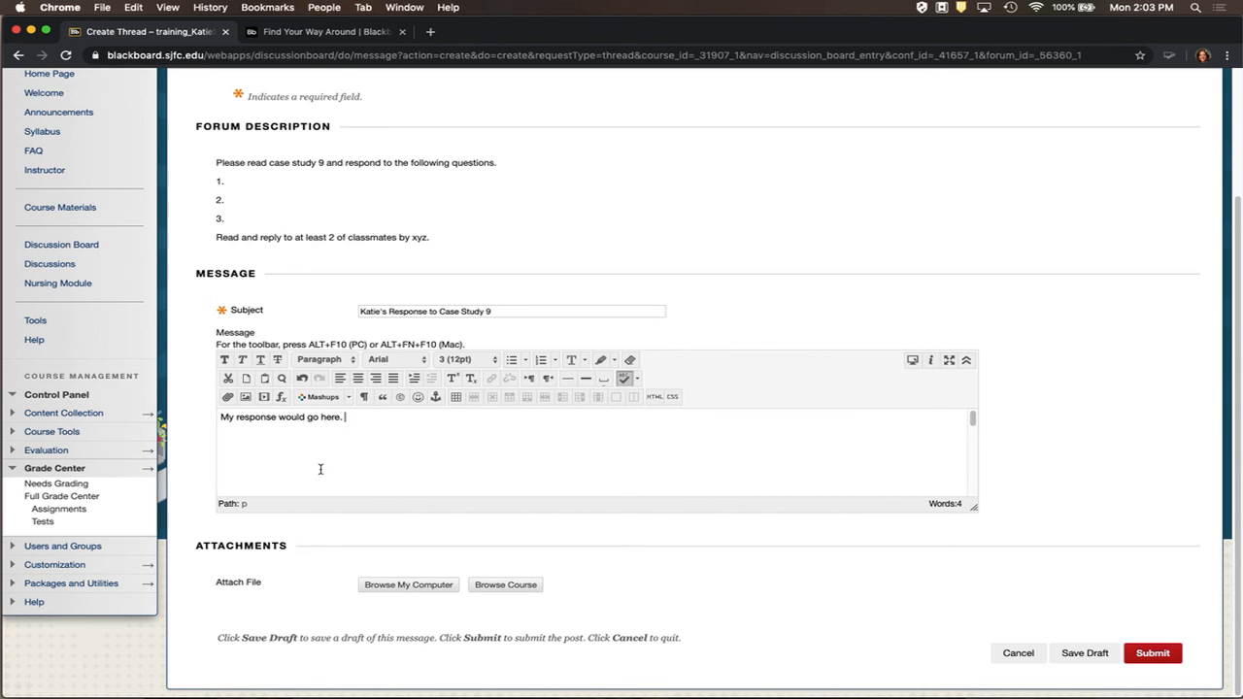
drag(219, 418, 282, 436)
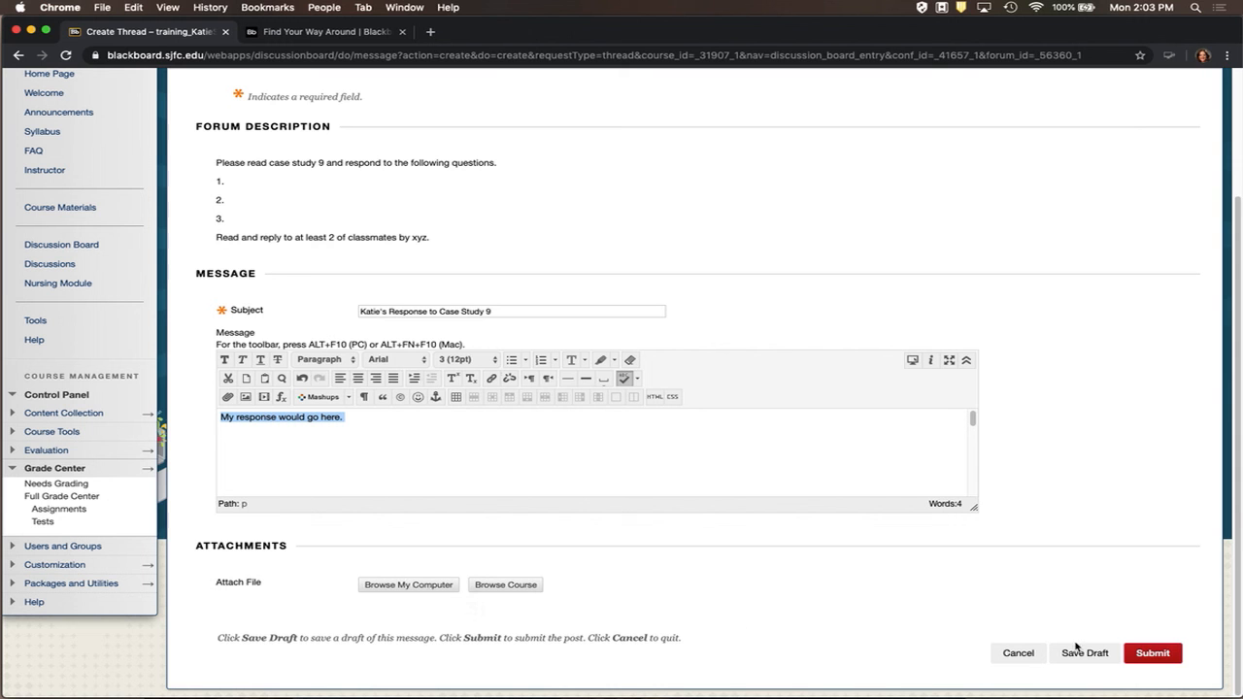
click(1150, 658)
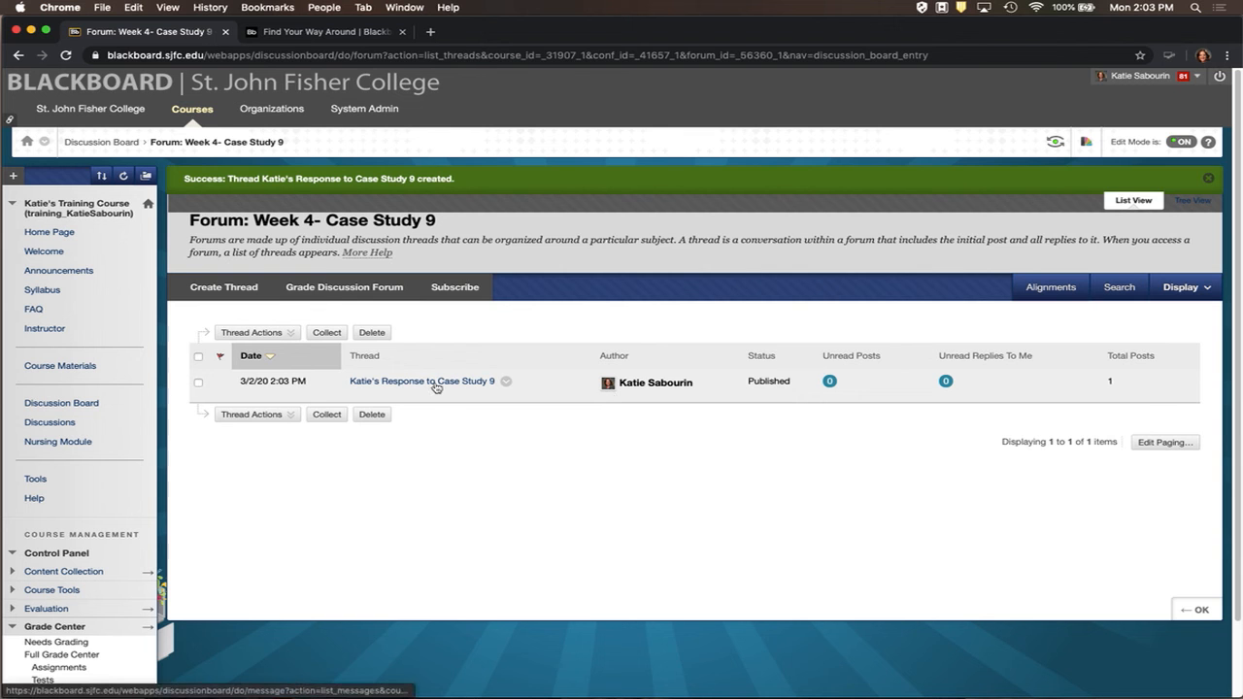
- Return to the course discussion board and open the new response thread in the Week 4- Case Study 9 forum
click(78, 403)
scroll(461, 469, down, 5)
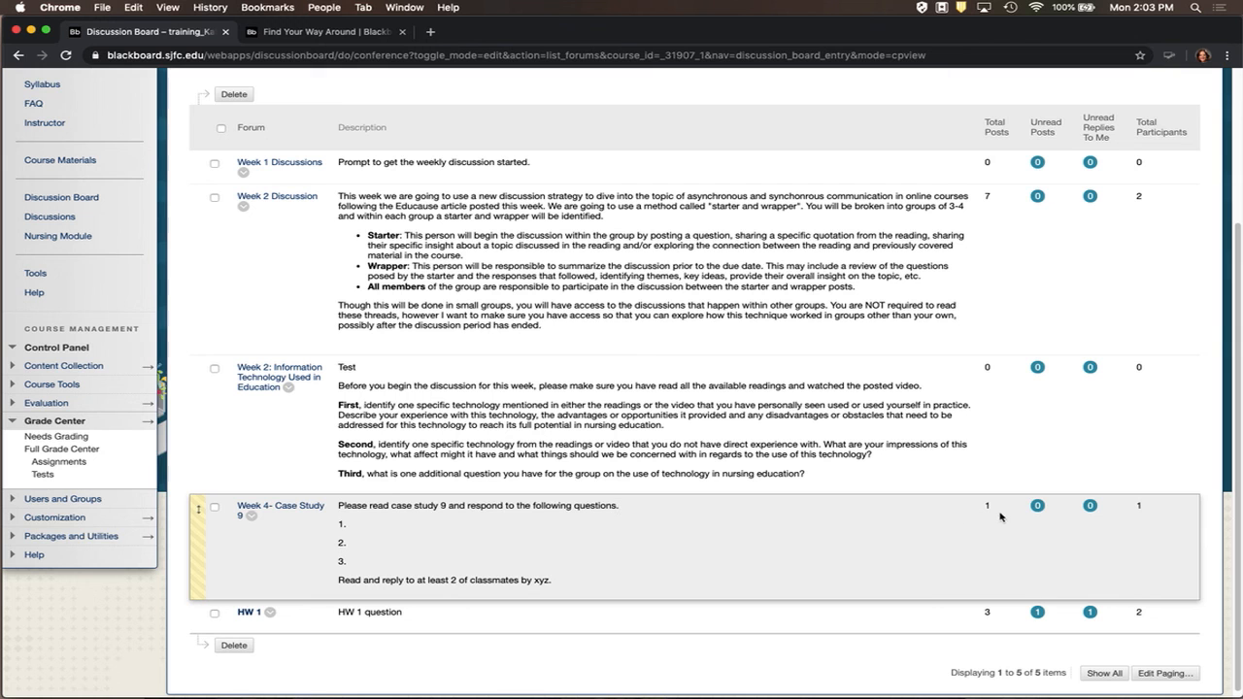
click(279, 510)
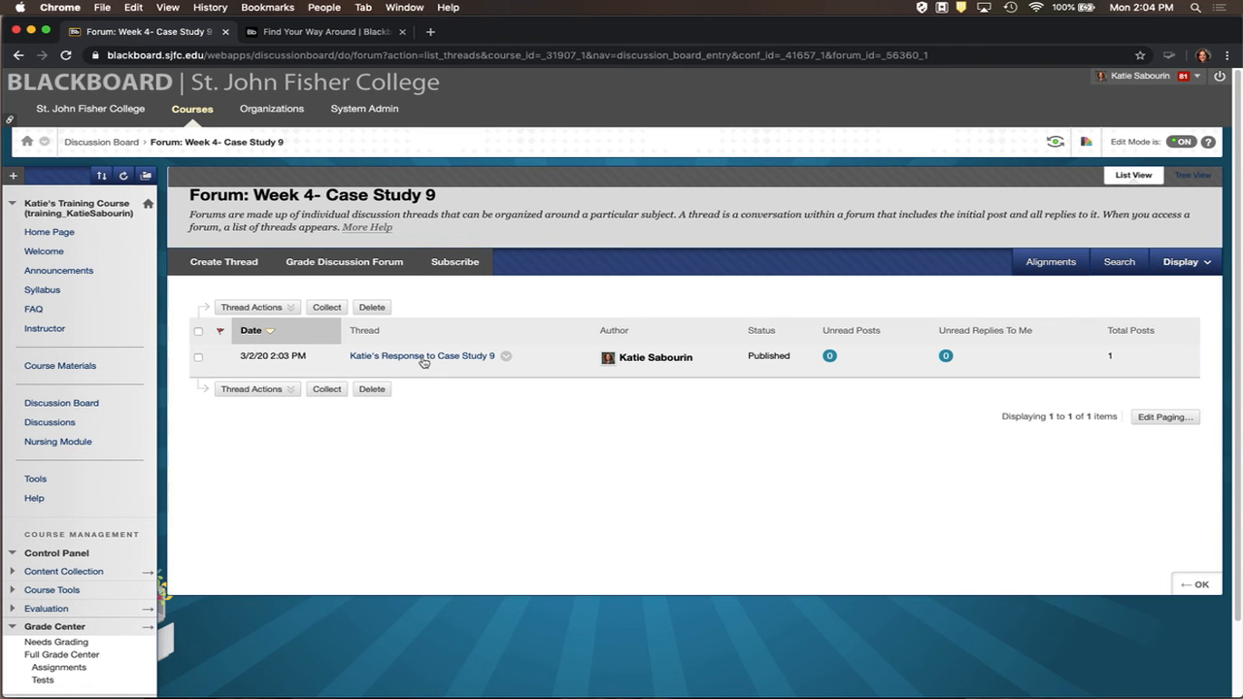
click(423, 357)
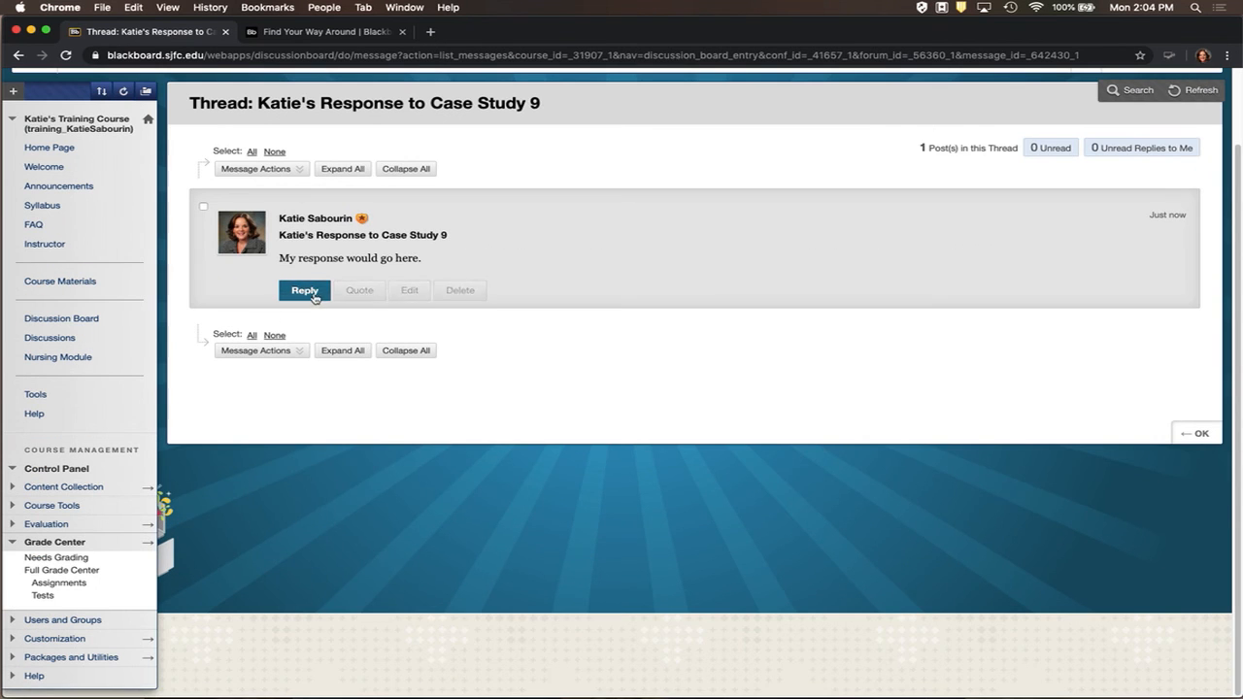
- Reply to the thread's first post with the message "Reply to Case Study 9 posting." and submit the reply
click(305, 290)
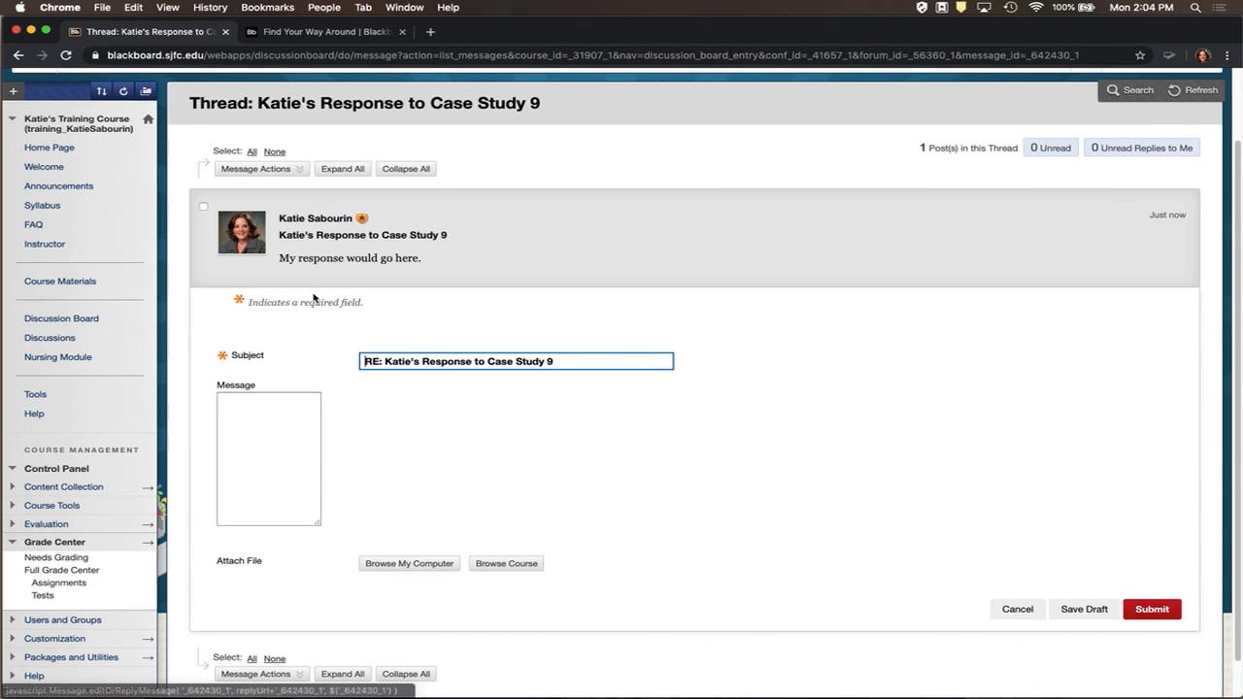
click(341, 491)
text(Re)
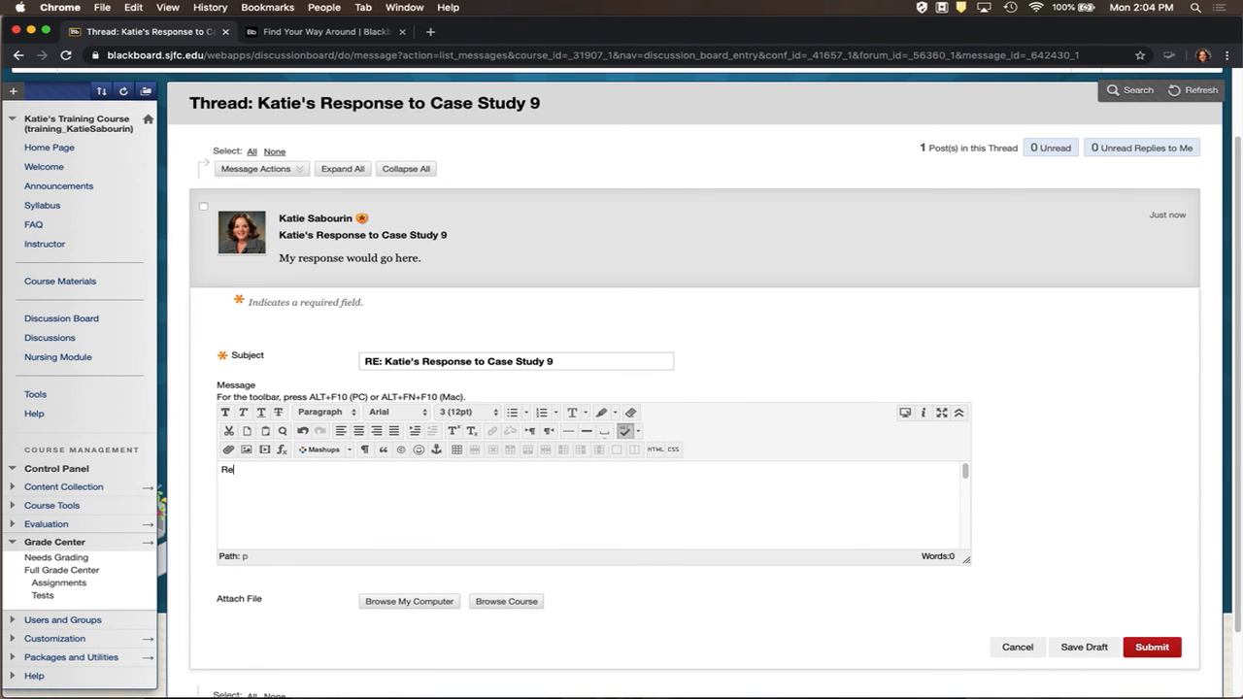
text(ply to Case Study 9 posting.)
click(1151, 647)
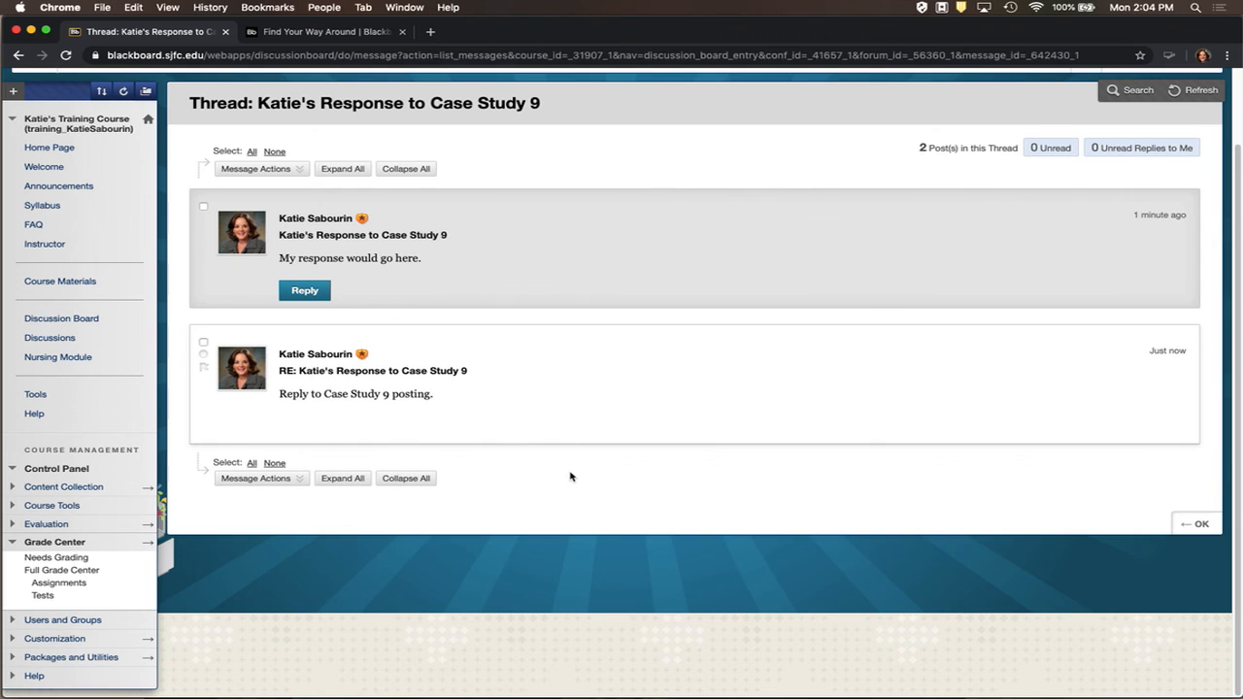
- Leave the response thread and check the course's Needs Grading page for attempts to grade
click(1197, 528)
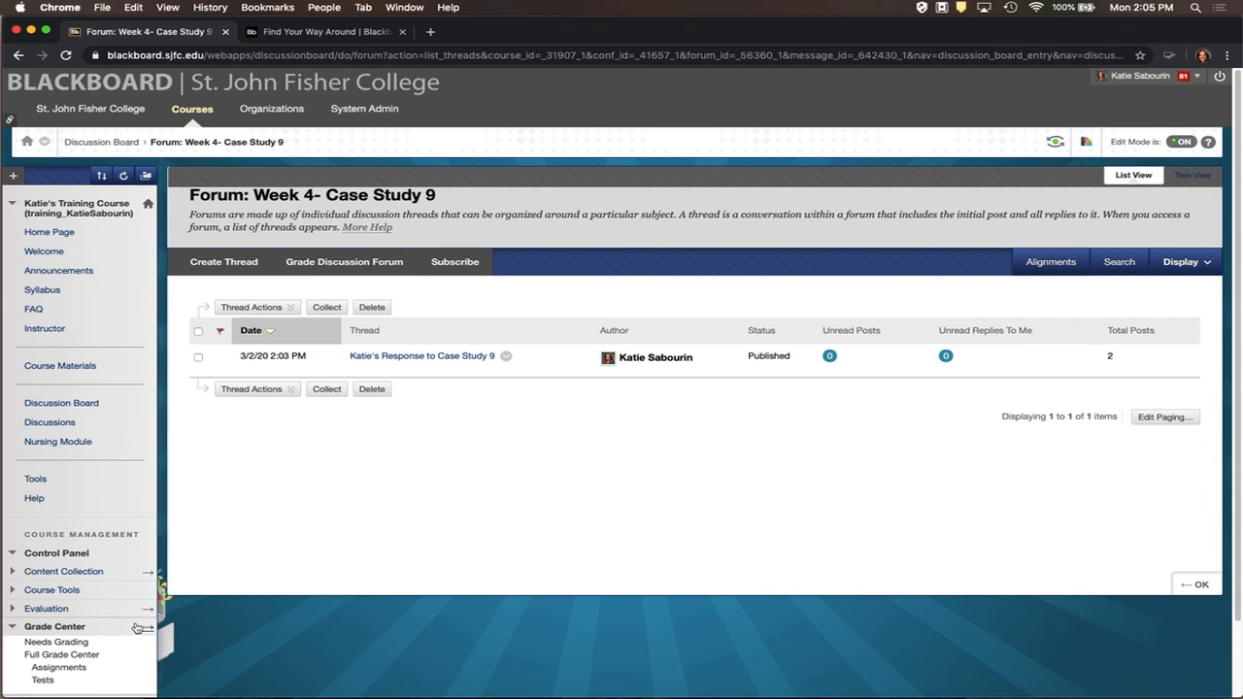
click(65, 646)
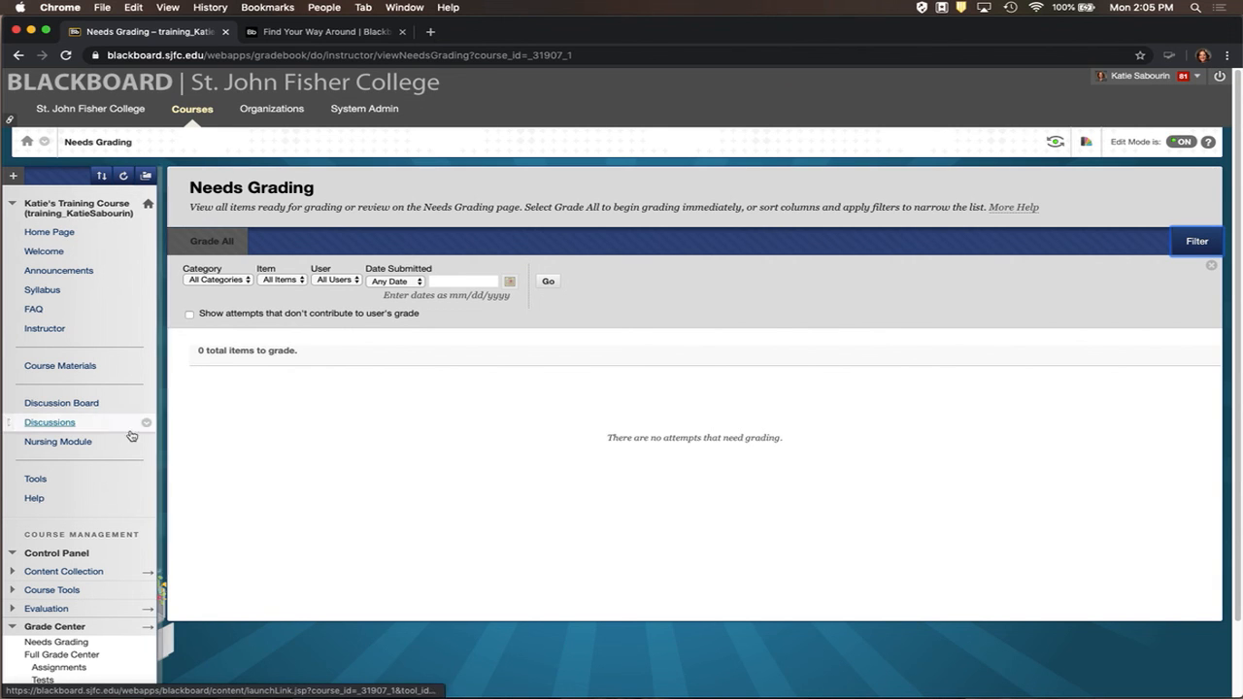
- Return to the course discussion board and open the Week 4- Case Study 9 forum
click(77, 406)
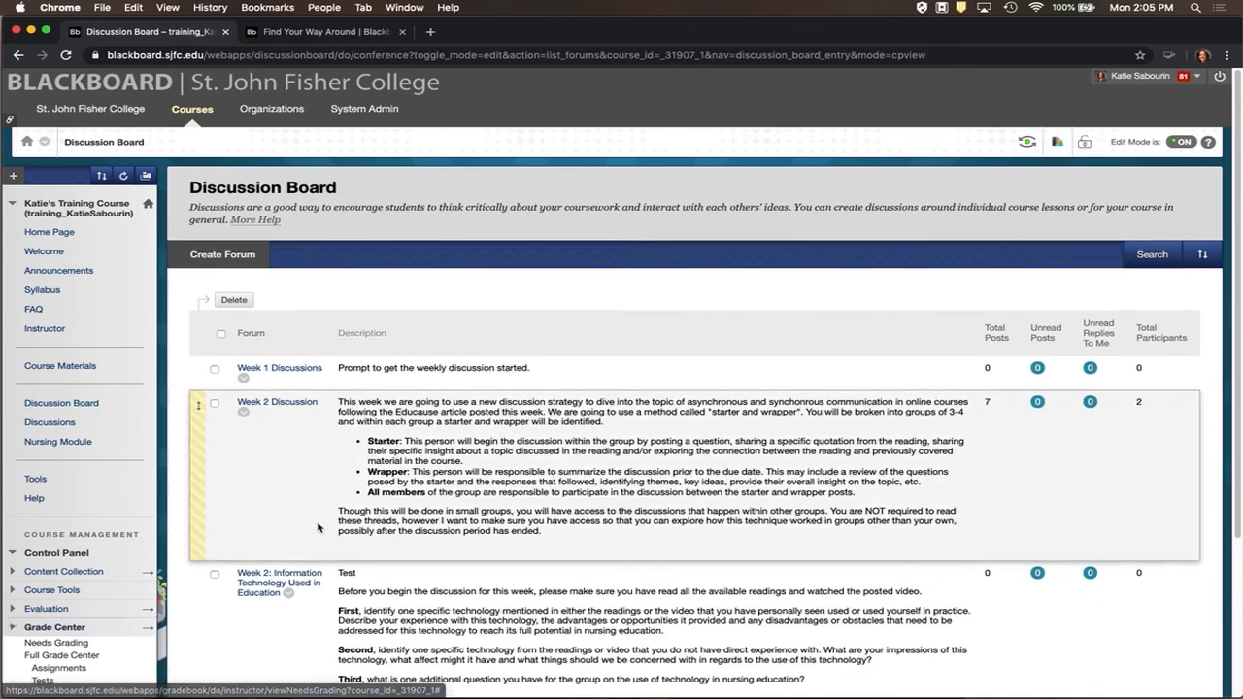
scroll(317, 527, down, 5)
click(289, 505)
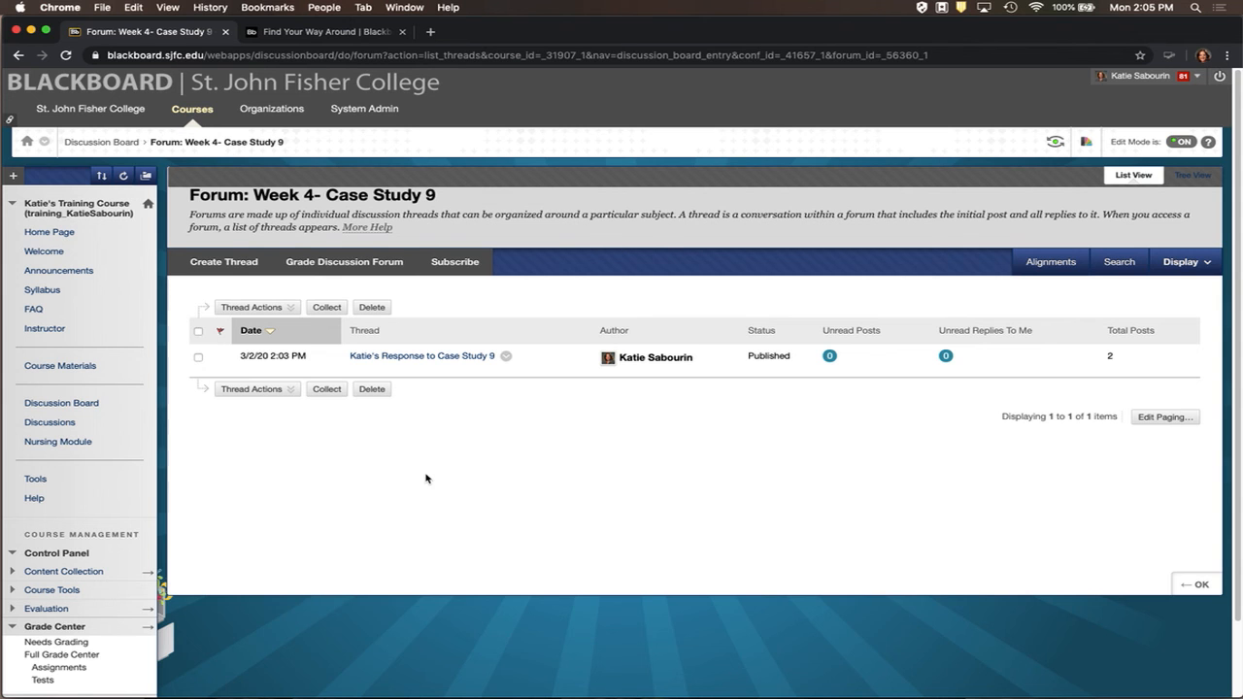
- Open the Full Grade Center and bring the Week 4- Case Study 9 column into view
click(83, 658)
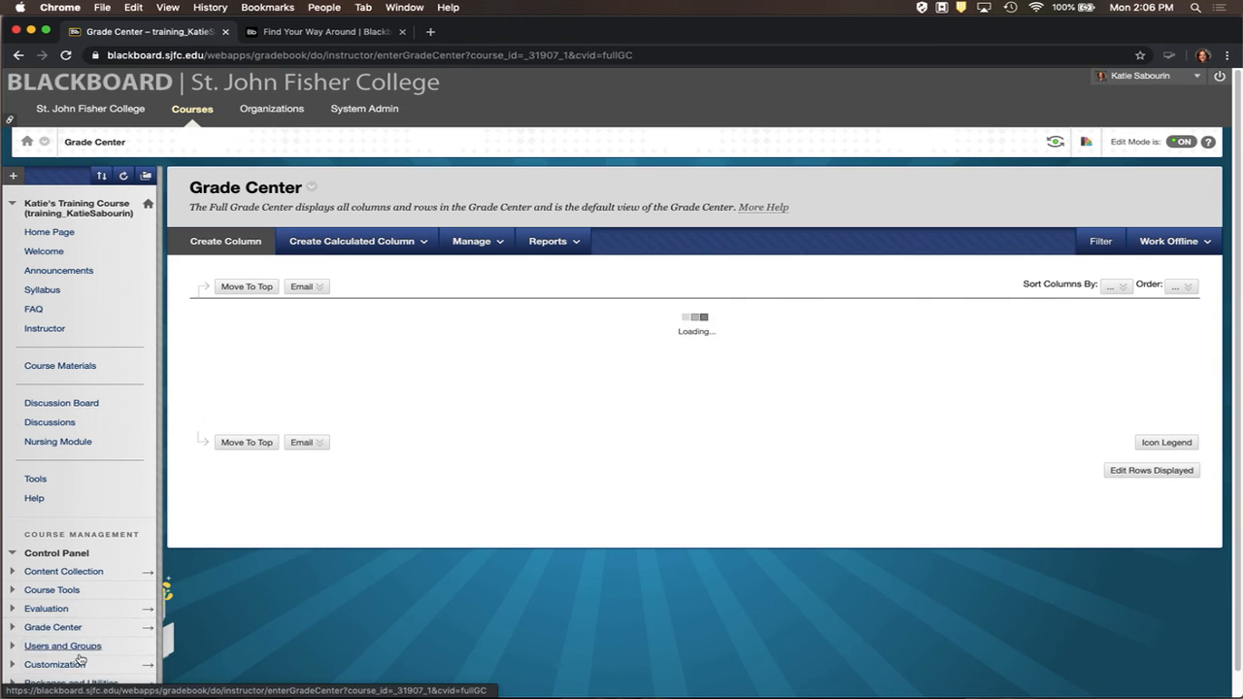
drag(686, 434, 1212, 439)
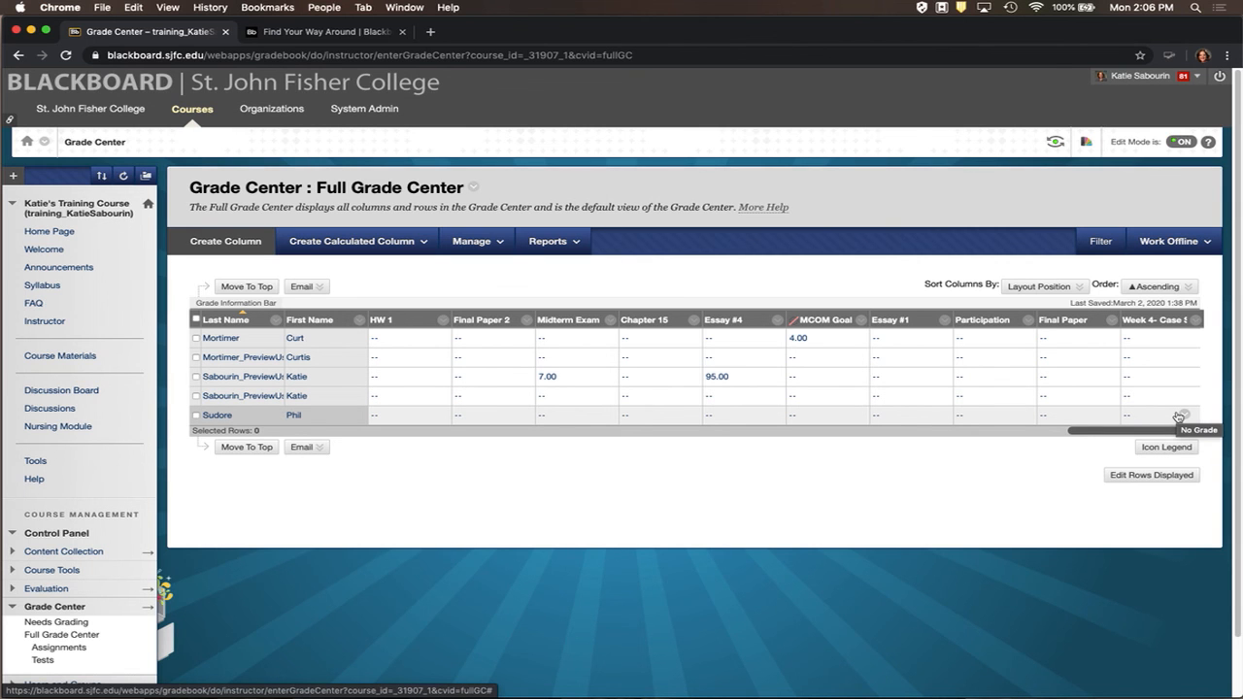
mouse_move(1172, 680)
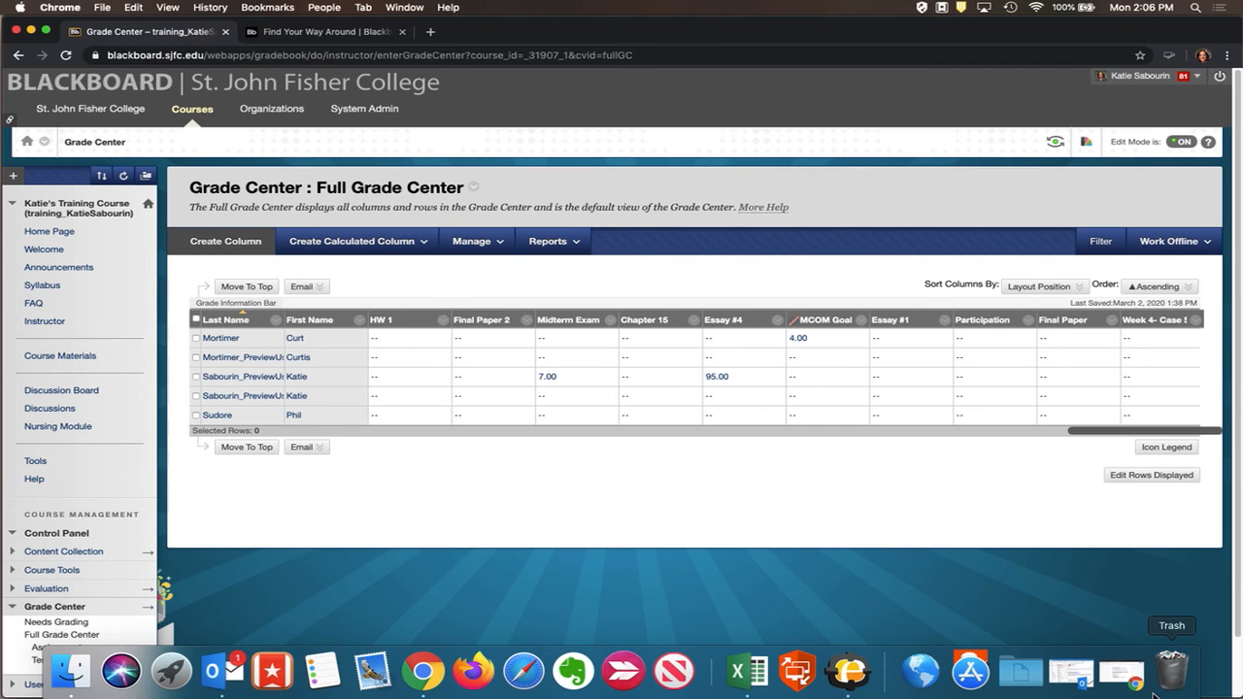